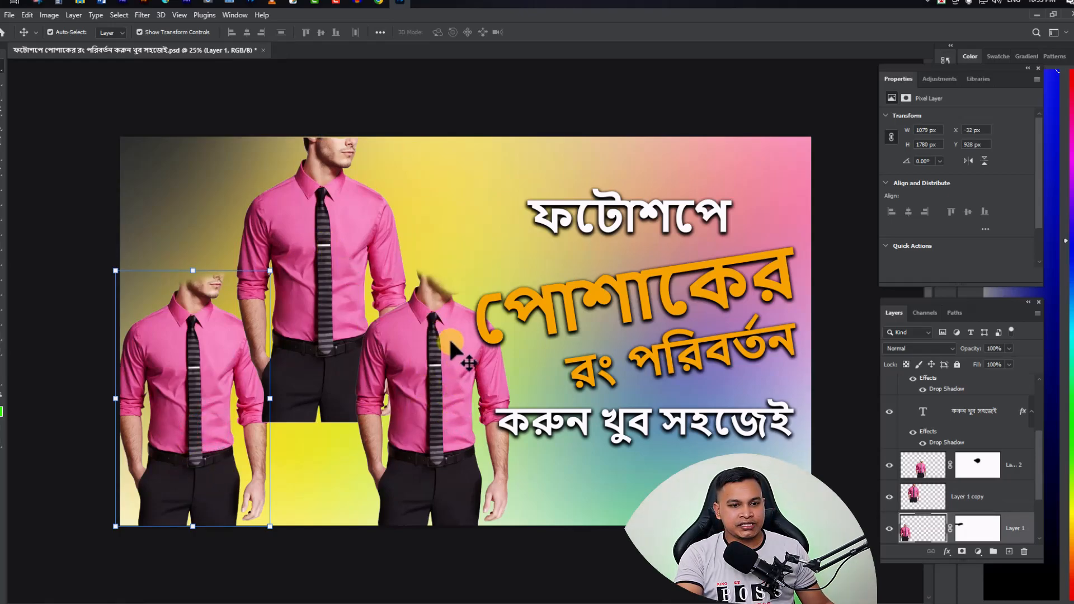
Make Layer 1 copy, the upper man in the pink shirt, the active layer for editing his shirt.
{"action": "left_click", "coordinate": [67, 287]}
{"action": "left_click", "coordinate": [331, 262]}
{"action": "key", "text": "ctrl+space"}
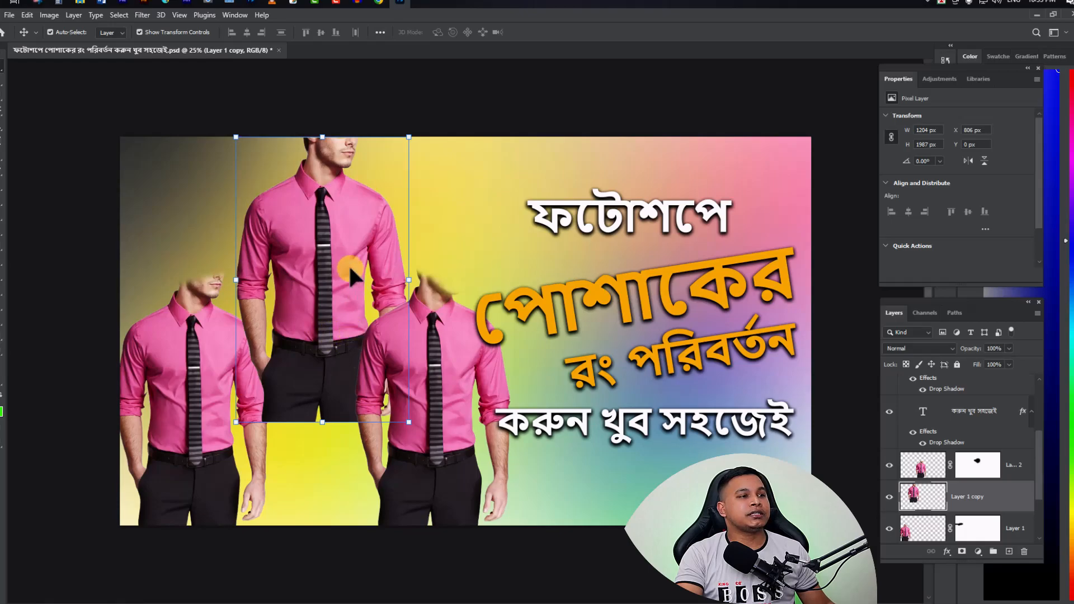
{"action": "left_click", "coordinate": [328, 252]}
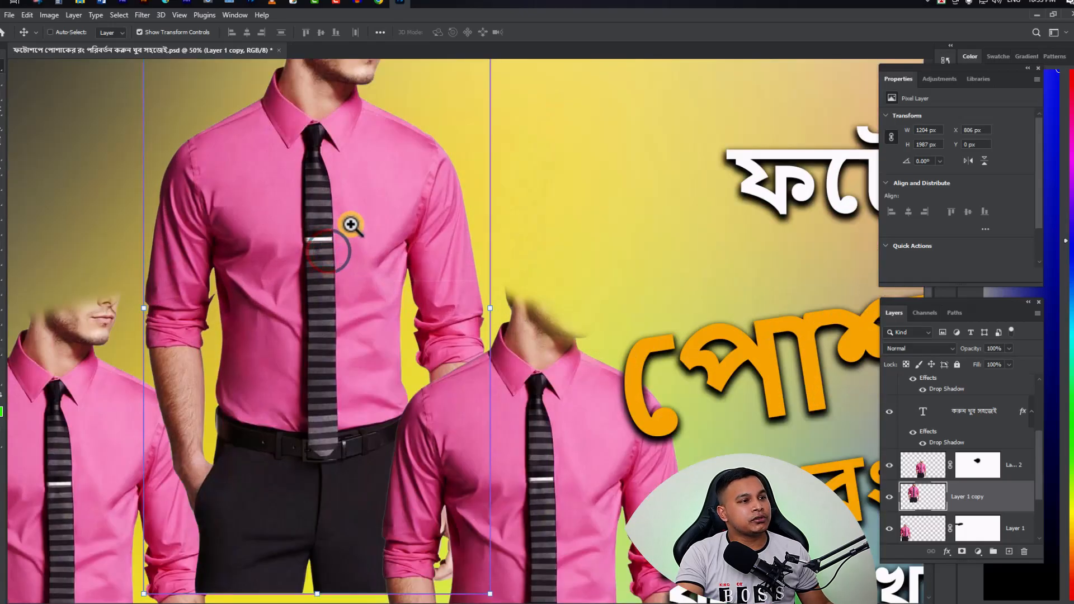
{"action": "left_click_drag", "start_coordinate": [354, 214], "coordinate": [354, 293]}
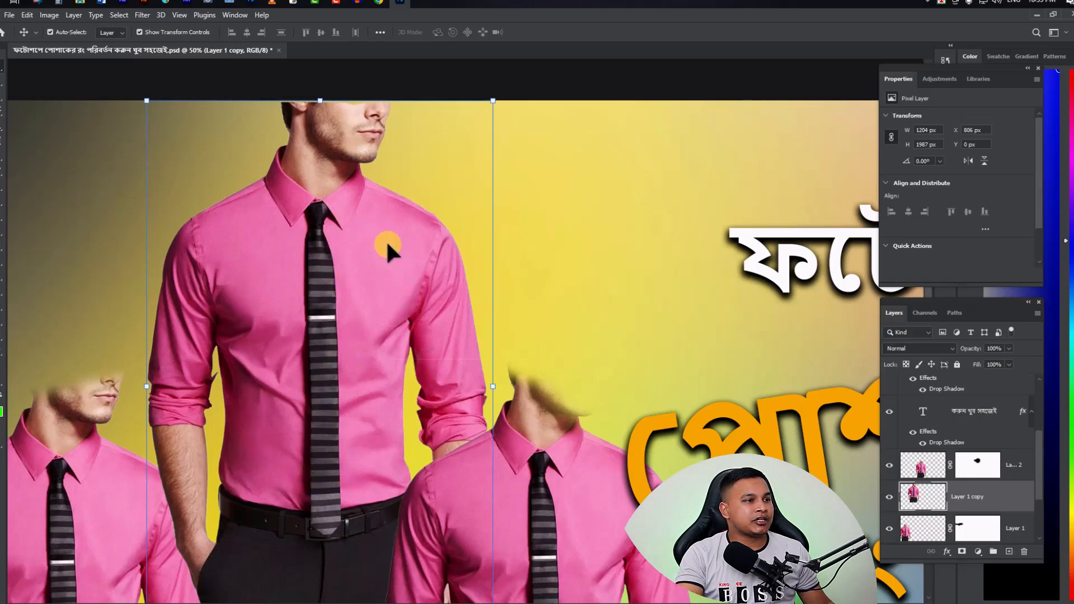
{"action": "left_click", "coordinate": [377, 319]}
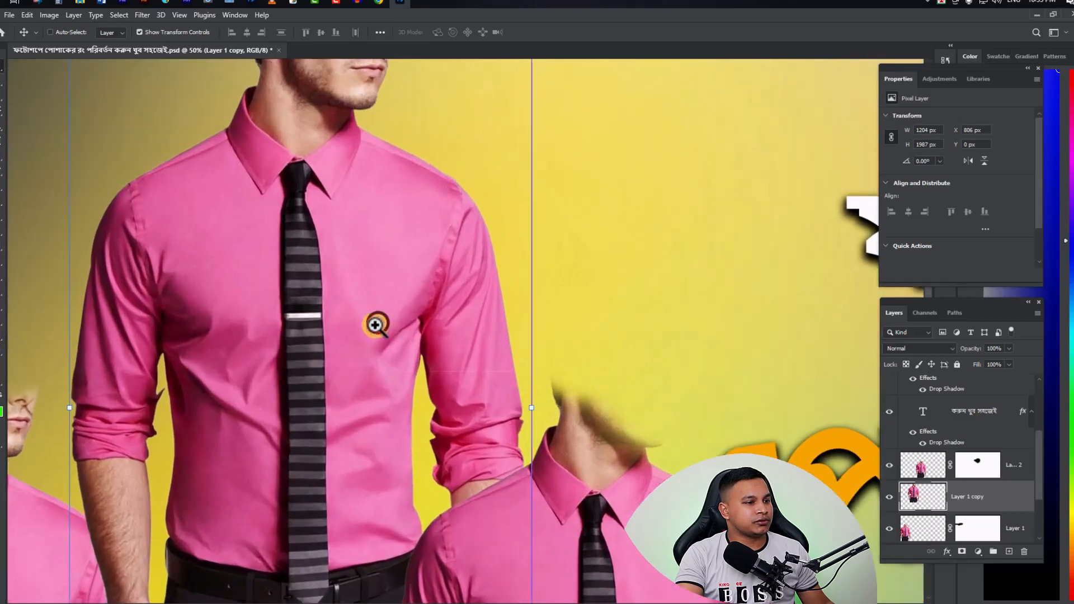
{"action": "left_click_drag", "start_coordinate": [364, 318], "coordinate": [406, 334]}
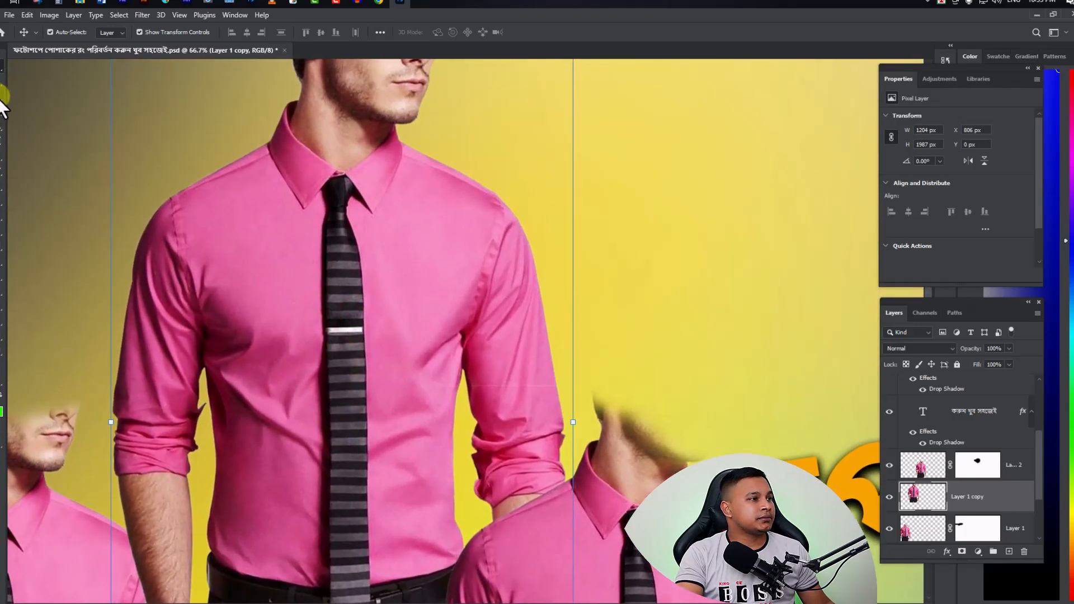
Use the Quick Selection Tool to select the upper man's shoulder, collar and chest on the near side of the tie.
{"action": "left_click_drag", "start_coordinate": [2, 111], "coordinate": [40, 143]}
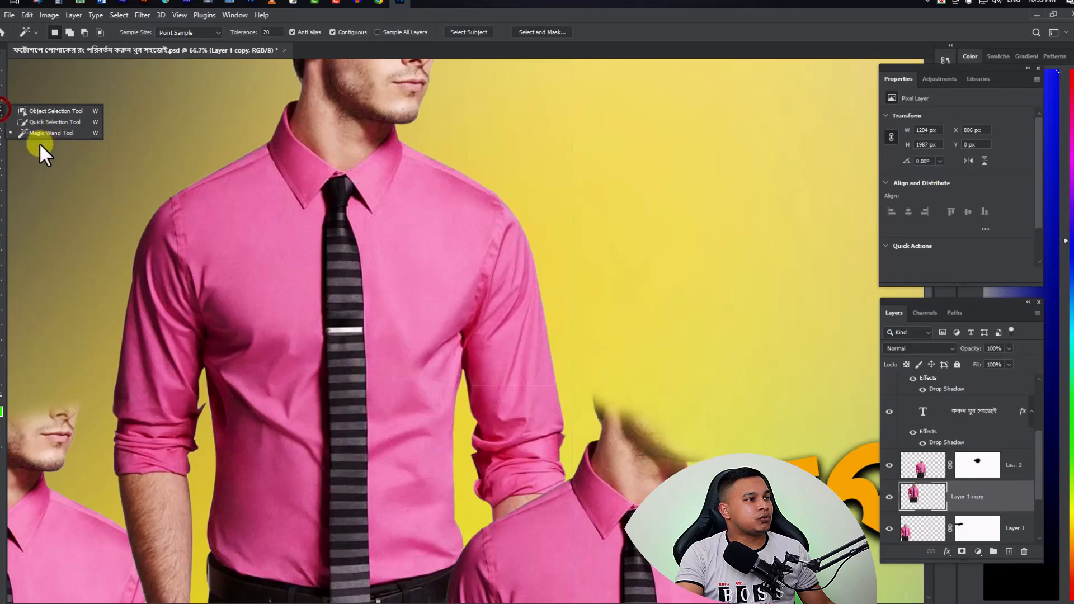
{"action": "left_click", "coordinate": [58, 120]}
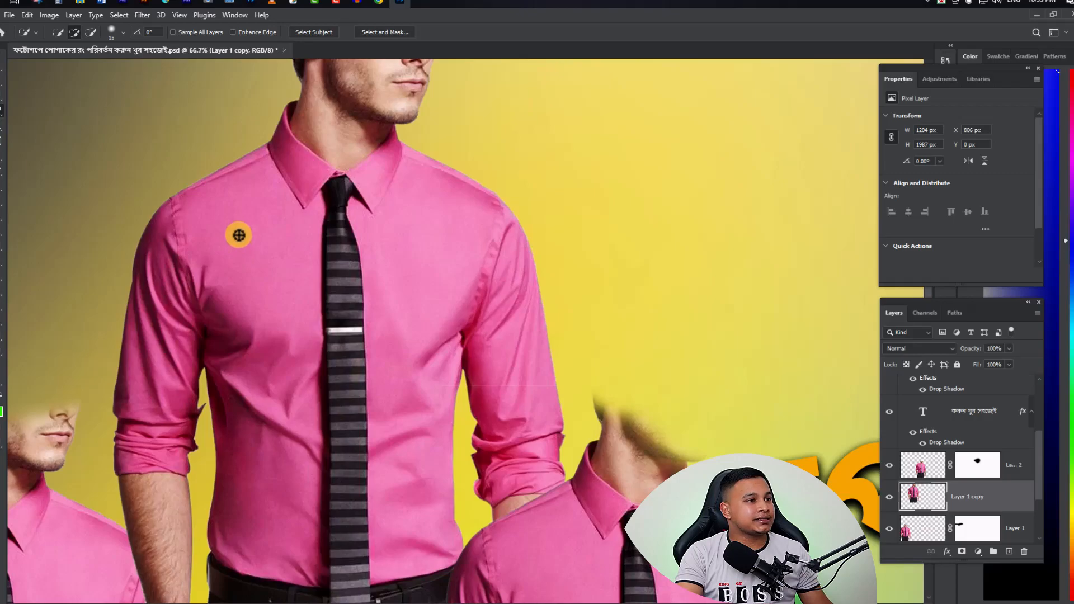
{"action": "left_click", "coordinate": [229, 219]}
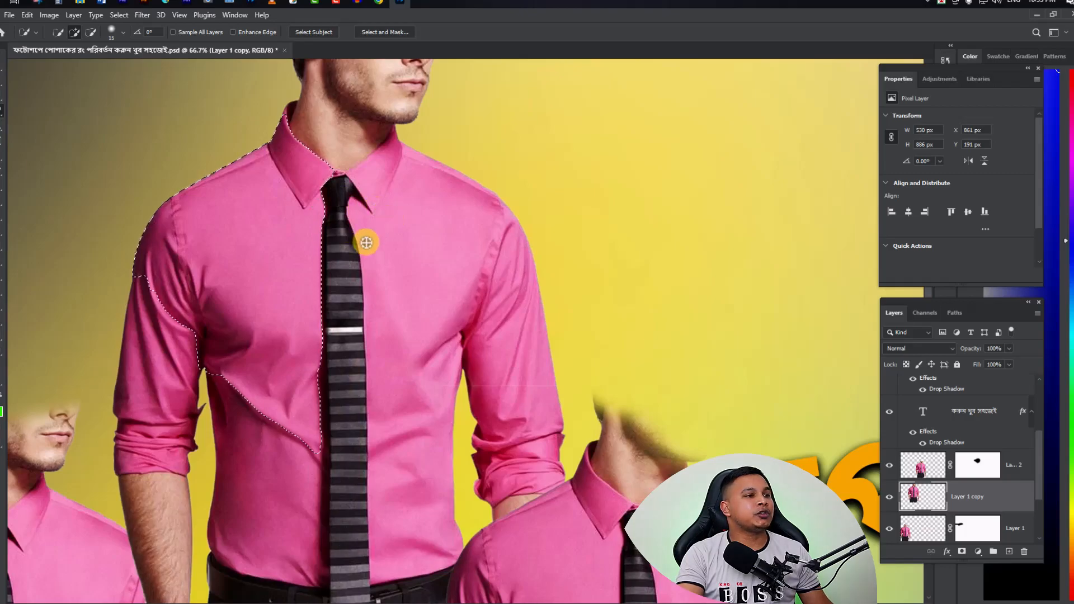
Subtract a patch of the chest beside the tie from the Quick Selection.
{"action": "left_click", "coordinate": [90, 31]}
{"action": "left_click", "coordinate": [288, 242]}
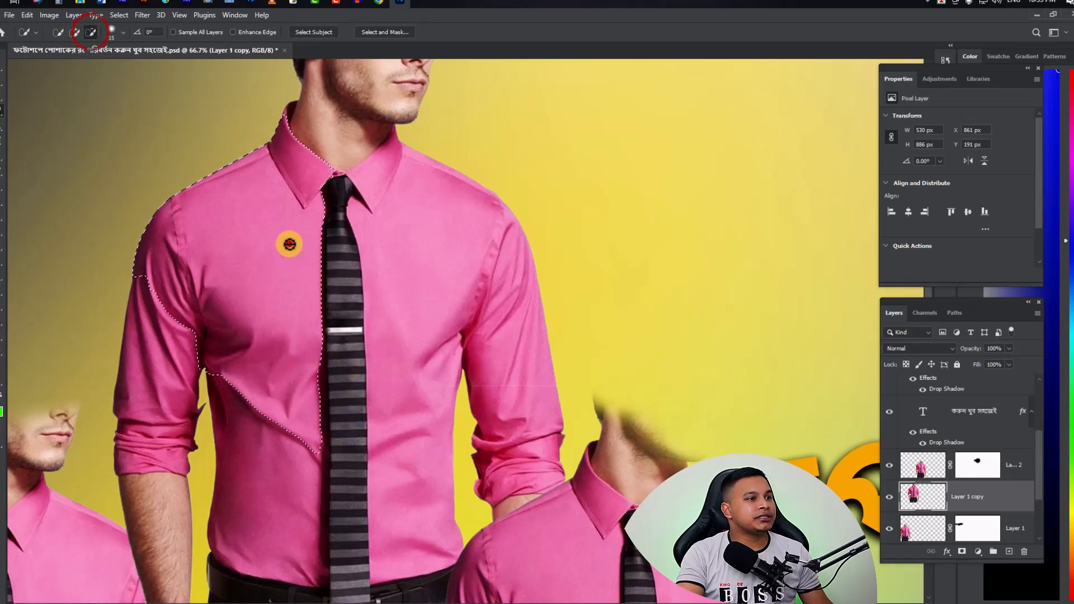
{"action": "left_click", "coordinate": [310, 228]}
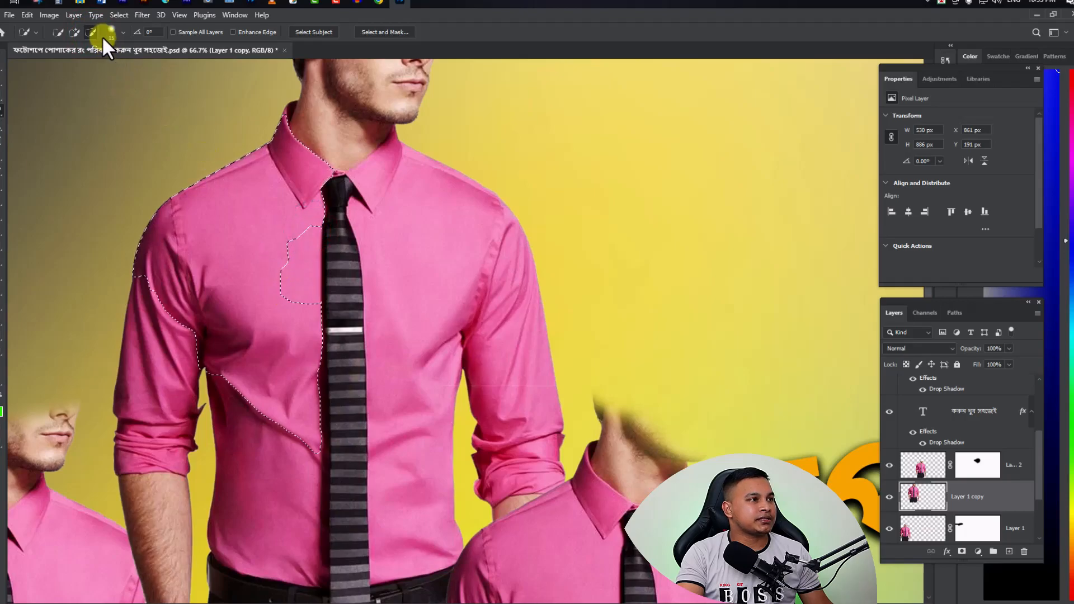
Add the removed chest patch back to the selection, plus a small shirt area on the other side of the tie.
{"action": "left_click", "coordinate": [75, 32]}
{"action": "left_click", "coordinate": [364, 218]}
{"action": "left_click", "coordinate": [295, 240]}
{"action": "left_click", "coordinate": [316, 220]}
{"action": "left_click", "coordinate": [301, 280]}
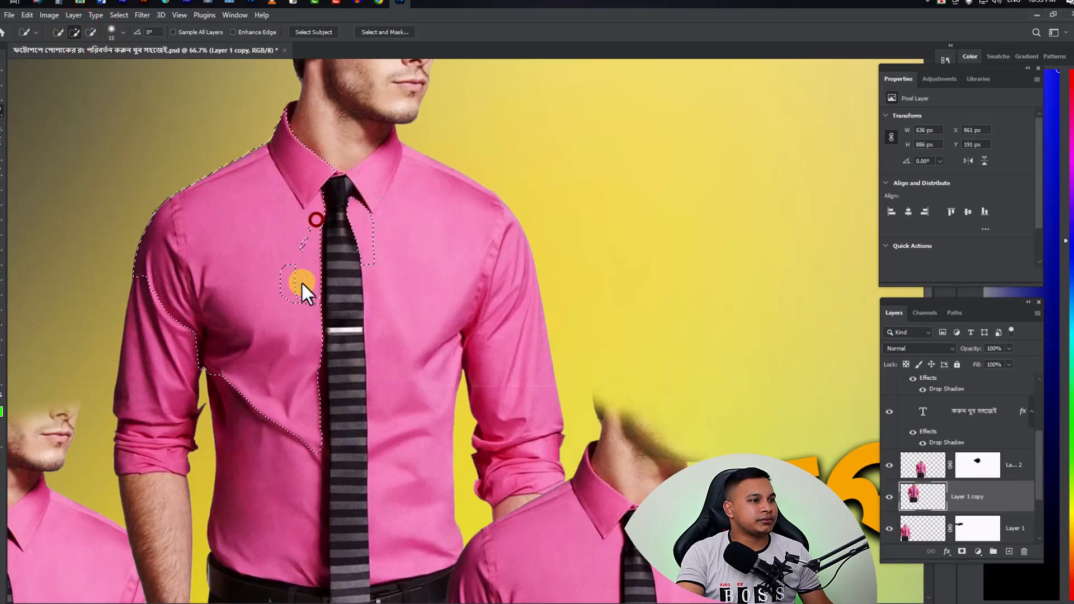
{"action": "left_click_drag", "start_coordinate": [313, 218], "coordinate": [304, 321]}
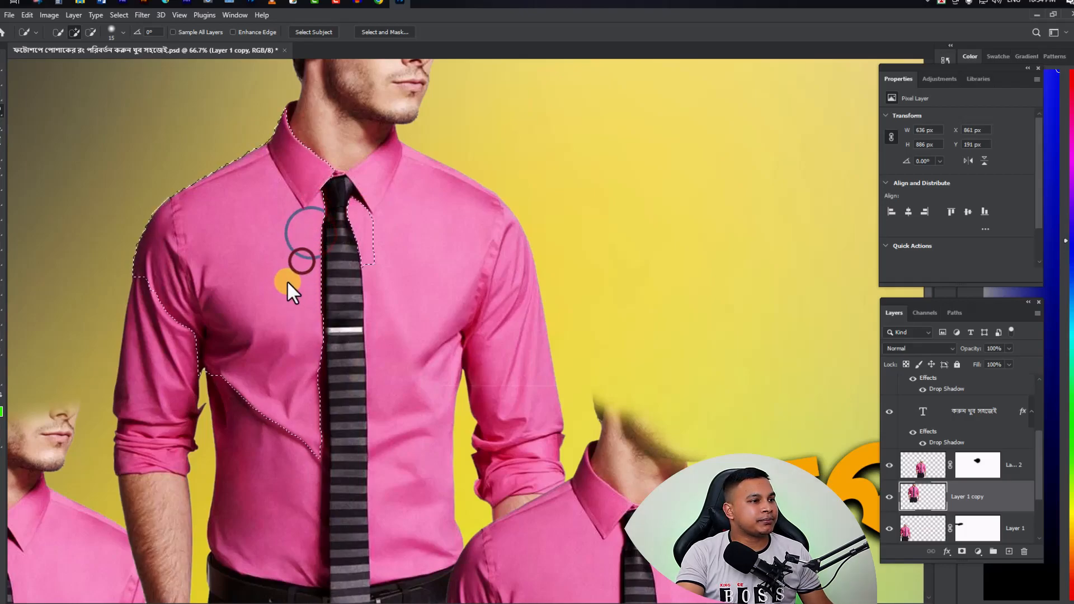
Extend the selection over the adjoining sleeve with its rolled cuff and the shirt front down to the belt.
{"action": "left_click", "coordinate": [151, 287]}
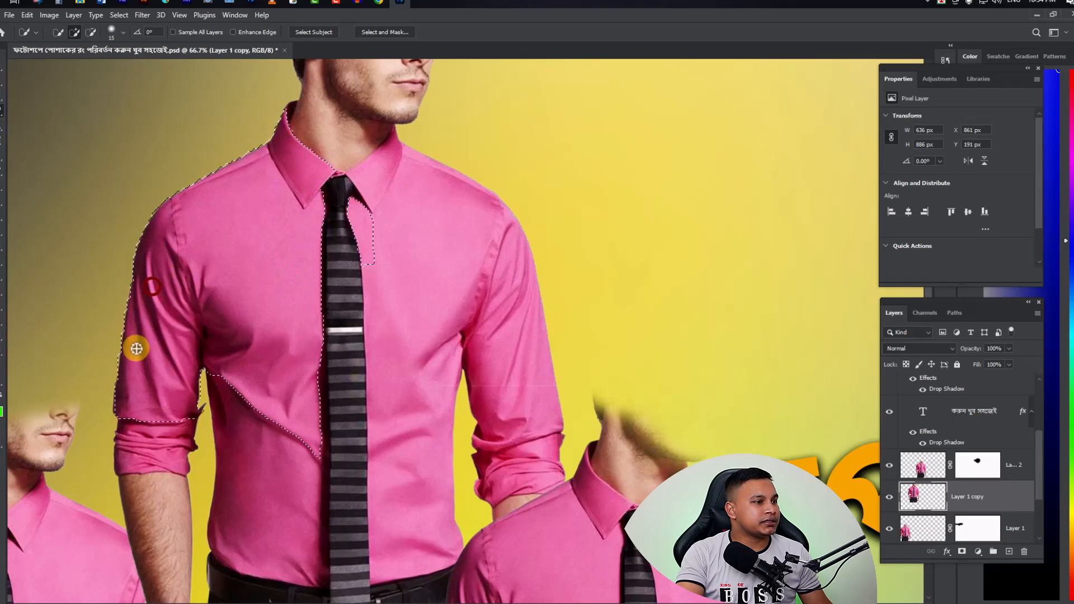
{"action": "mouse_move", "coordinate": [127, 422]}
{"action": "left_mouse_down"}
{"action": "mouse_move", "coordinate": [136, 457]}
{"action": "mouse_move", "coordinate": [189, 464]}
{"action": "left_mouse_up"}
{"action": "left_click_drag", "start_coordinate": [226, 382], "coordinate": [254, 530]}
{"action": "left_click", "coordinate": [320, 580]}
{"action": "left_click_drag", "start_coordinate": [321, 557], "coordinate": [323, 543]}
{"action": "key", "text": "ctrl+z"}
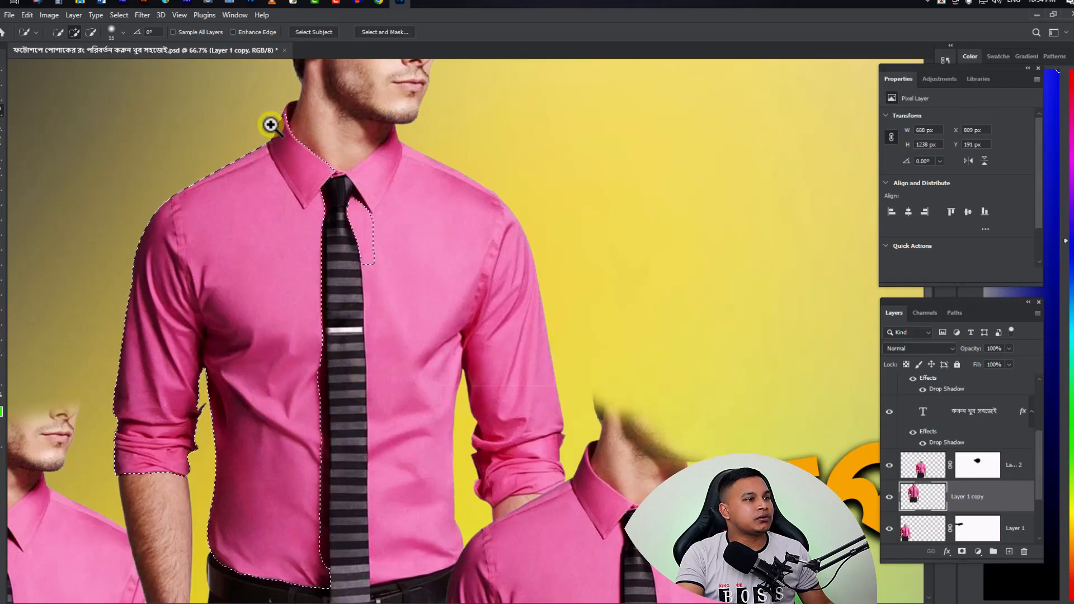
Add the inner collar edge at the back of the neck to the shirt selection.
{"action": "scroll", "coordinate": [283, 115], "scroll_direction": "up", "scroll_amount": 1}
{"action": "left_click", "coordinate": [288, 101]}
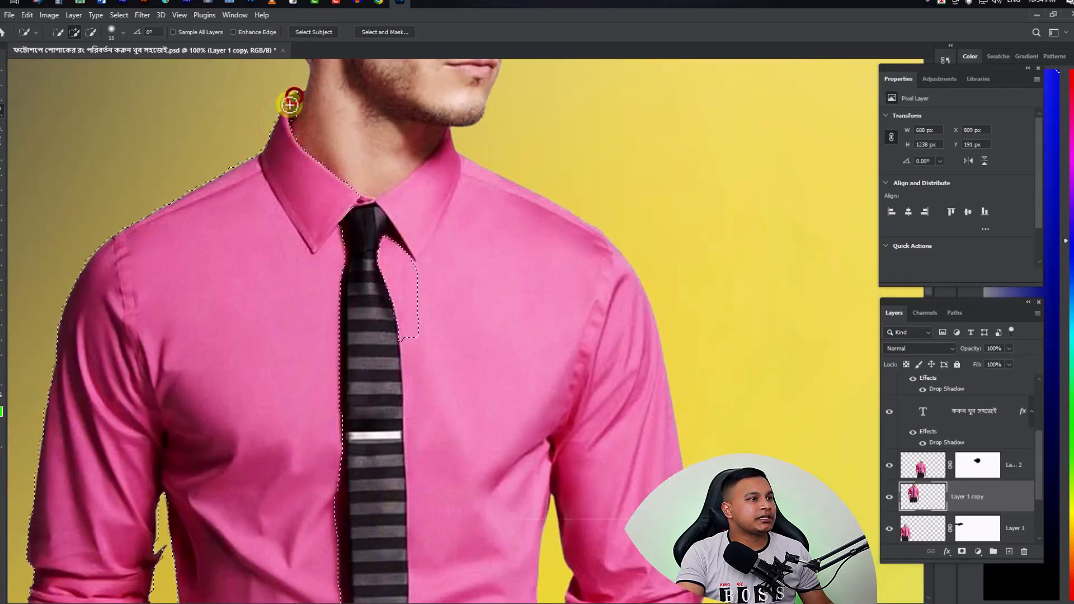
{"action": "left_click", "coordinate": [302, 112]}
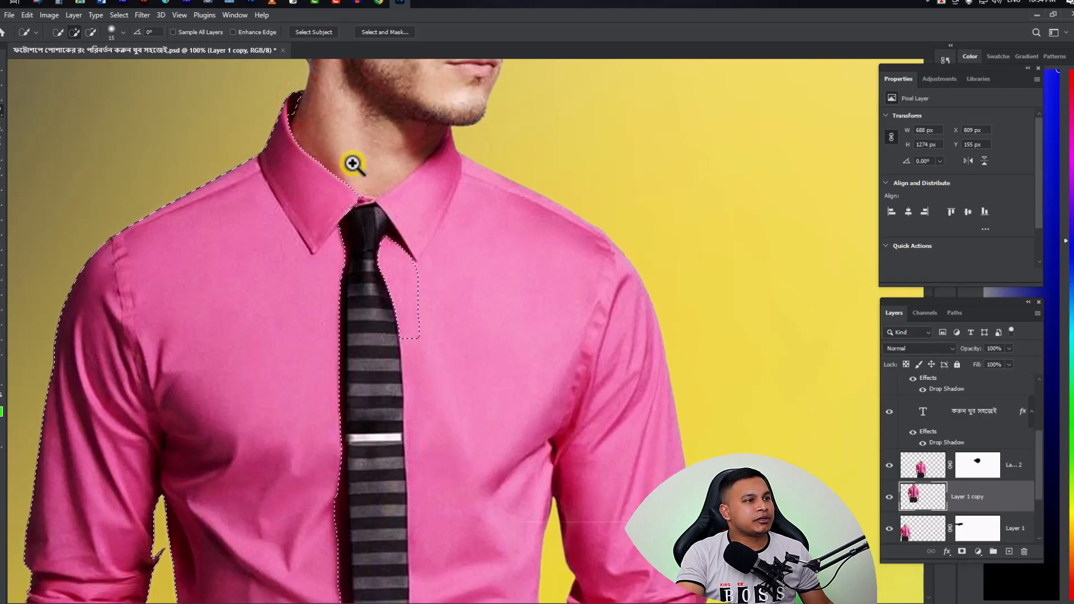
Refine the selection around the tie knot, adding the collar gap and shaded shirt edge and trimming the small area opposite.
{"action": "scroll", "coordinate": [352, 166], "scroll_direction": "up", "scroll_amount": 1}
{"action": "left_click_drag", "start_coordinate": [280, 144], "coordinate": [305, 283]}
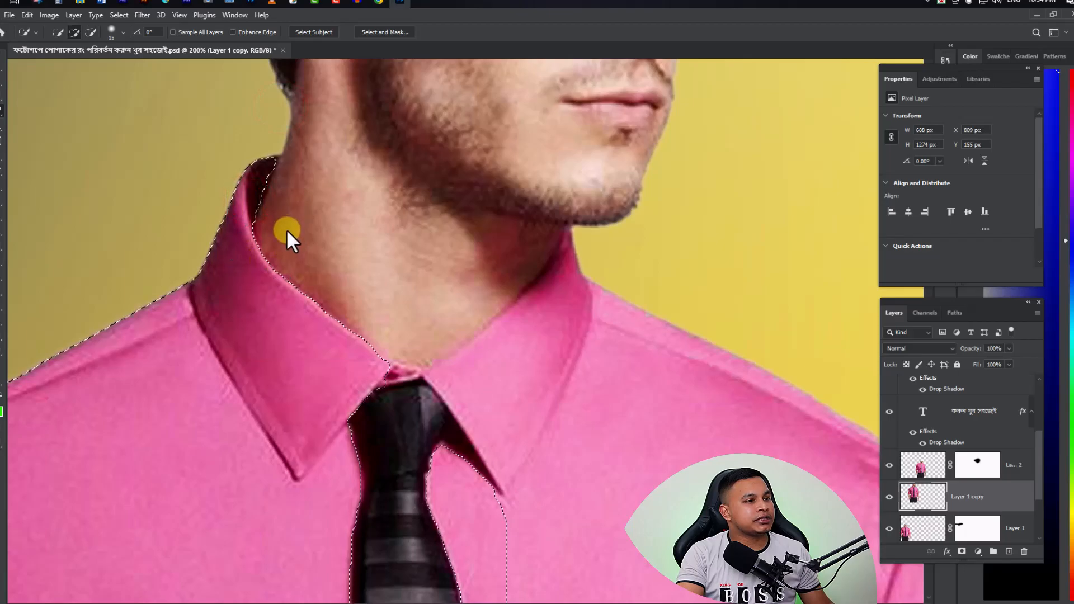
{"action": "left_click_drag", "start_coordinate": [419, 443], "coordinate": [388, 331]}
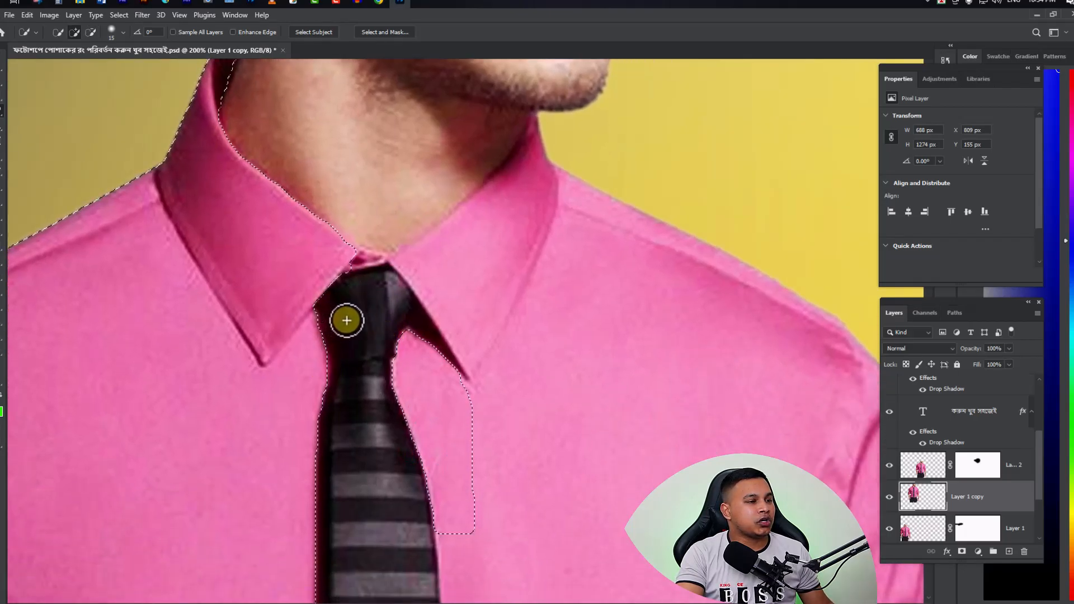
{"action": "key", "text": "alt"}
{"action": "mouse_move", "coordinate": [385, 349]}
{"action": "left_mouse_down"}
{"action": "mouse_move", "coordinate": [431, 376]}
{"action": "mouse_move", "coordinate": [417, 332]}
{"action": "mouse_move", "coordinate": [455, 391]}
{"action": "mouse_move", "coordinate": [403, 342]}
{"action": "mouse_move", "coordinate": [413, 404]}
{"action": "left_mouse_up"}
{"action": "scroll", "coordinate": [305, 353], "scroll_direction": "down", "scroll_amount": 1}
{"action": "scroll", "coordinate": [307, 342], "scroll_direction": "up", "scroll_amount": 1}
{"action": "mouse_move", "coordinate": [333, 298]}
{"action": "left_mouse_down"}
{"action": "mouse_move", "coordinate": [347, 258]}
{"action": "mouse_move", "coordinate": [406, 259]}
{"action": "mouse_move", "coordinate": [352, 277]}
{"action": "mouse_move", "coordinate": [314, 306]}
{"action": "left_mouse_up"}
Try to extend the selection into the shaded strip along the tie with Quick Selection strokes.
{"action": "scroll", "coordinate": [319, 403], "scroll_direction": "down", "scroll_amount": 3}
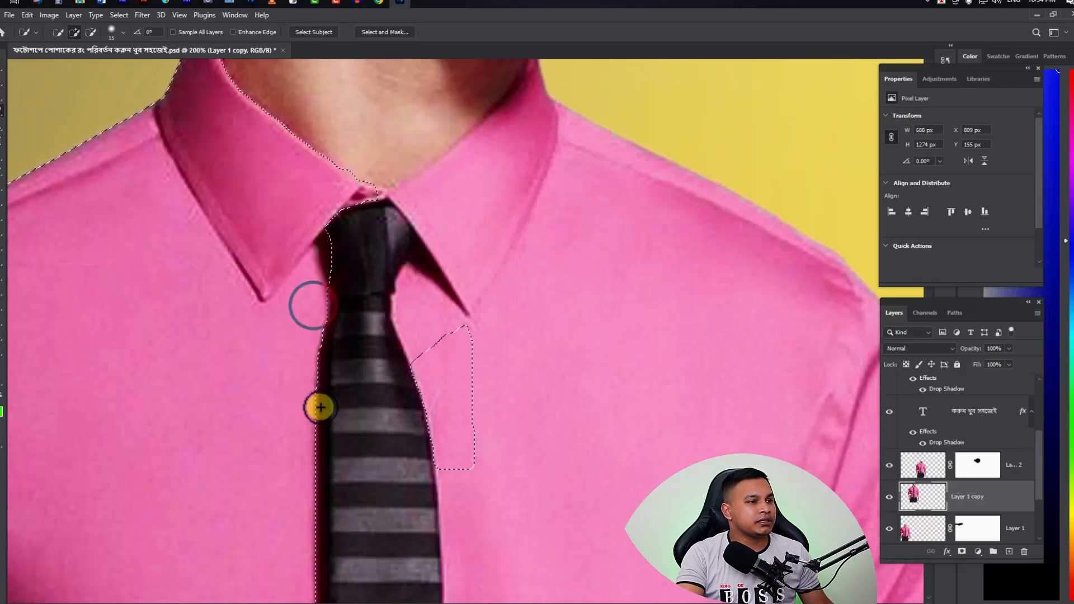
{"action": "left_click_drag", "start_coordinate": [311, 258], "coordinate": [305, 392]}
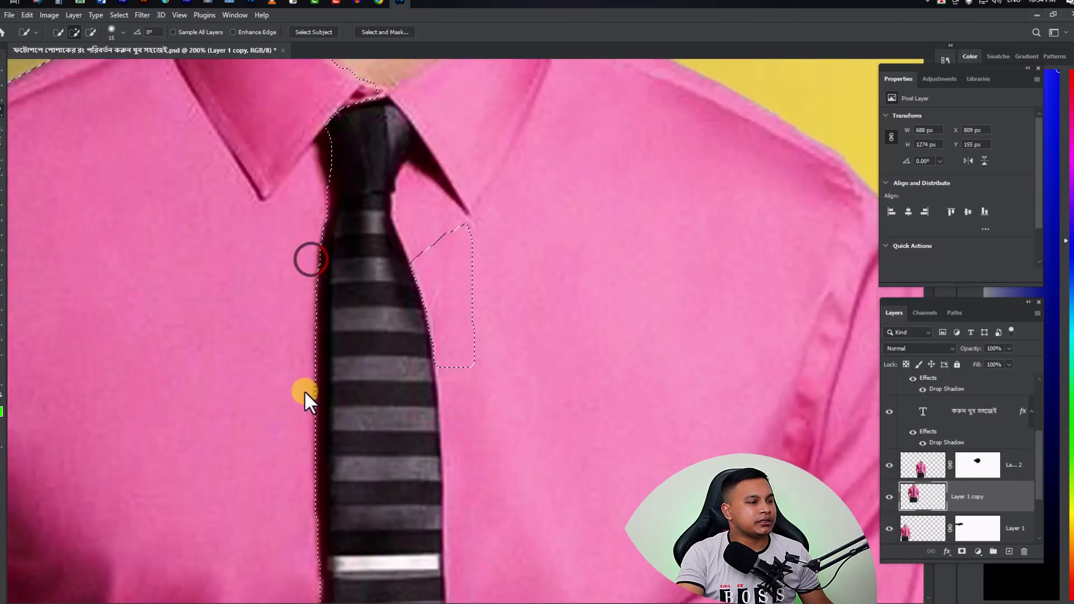
{"action": "left_click_drag", "start_coordinate": [298, 305], "coordinate": [300, 401]}
{"action": "scroll", "coordinate": [302, 401], "scroll_direction": "down", "scroll_amount": 4}
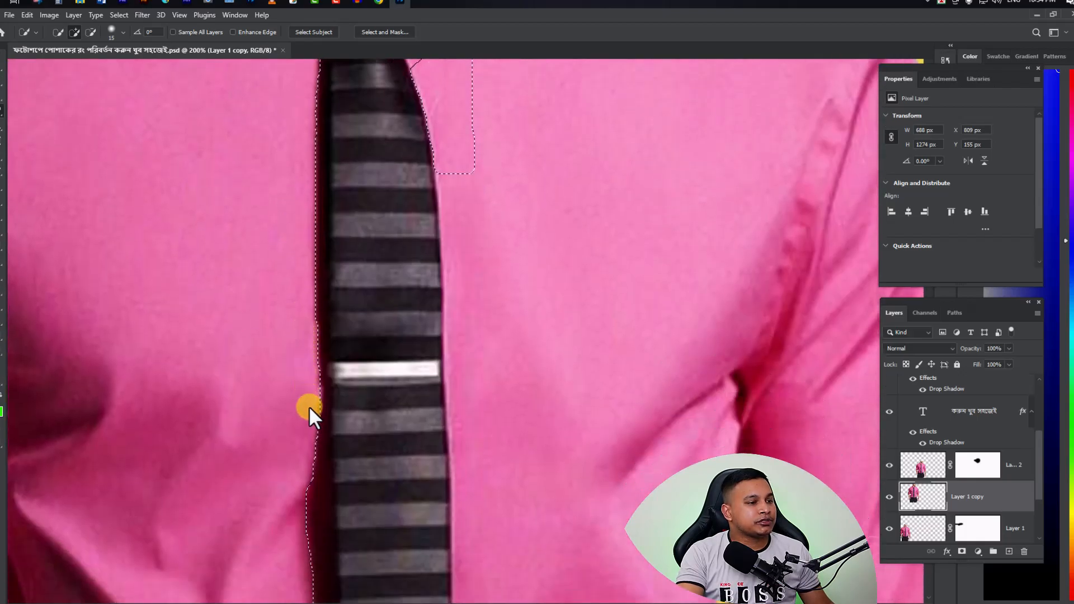
{"action": "scroll", "coordinate": [263, 414], "scroll_direction": "down", "scroll_amount": 2}
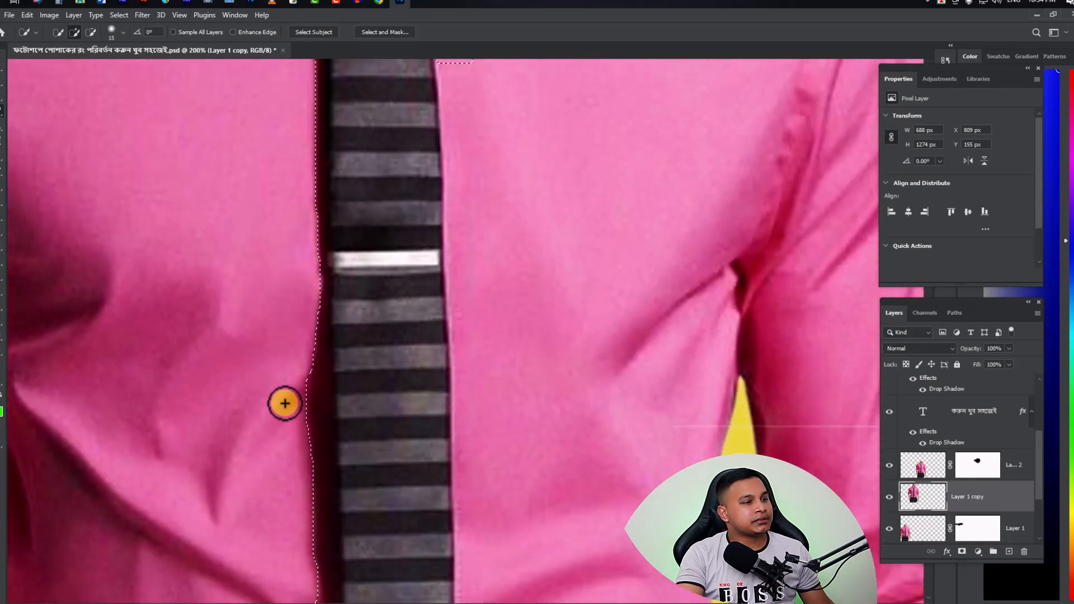
{"action": "left_click_drag", "start_coordinate": [310, 394], "coordinate": [324, 371]}
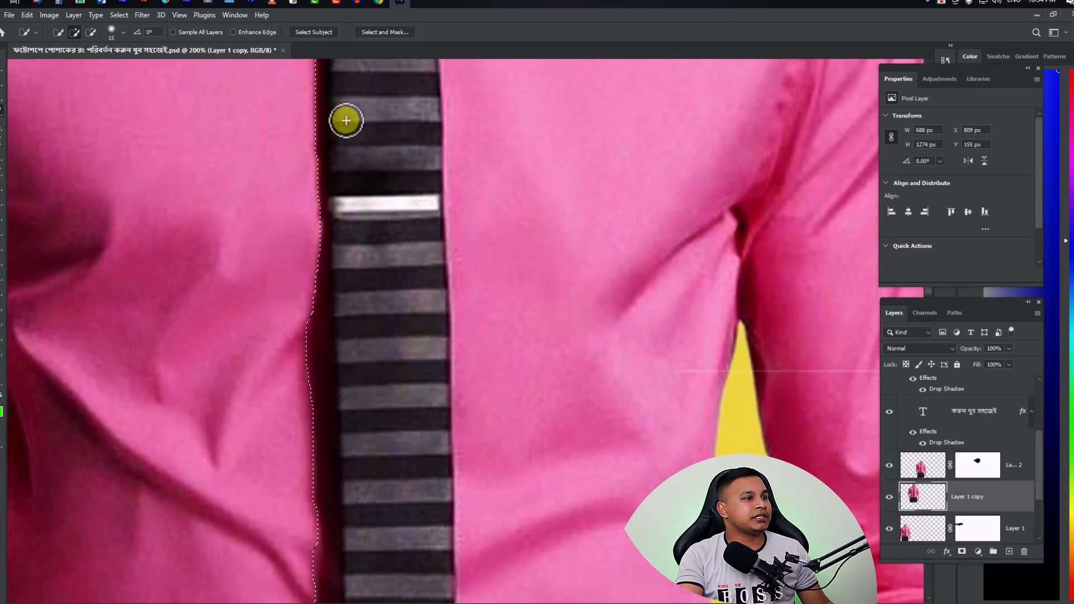
Trace the shaded shirt strip along the tie from below the knot to the belt with the Polygonal Lasso in add mode.
{"action": "left_click", "coordinate": [1, 95]}
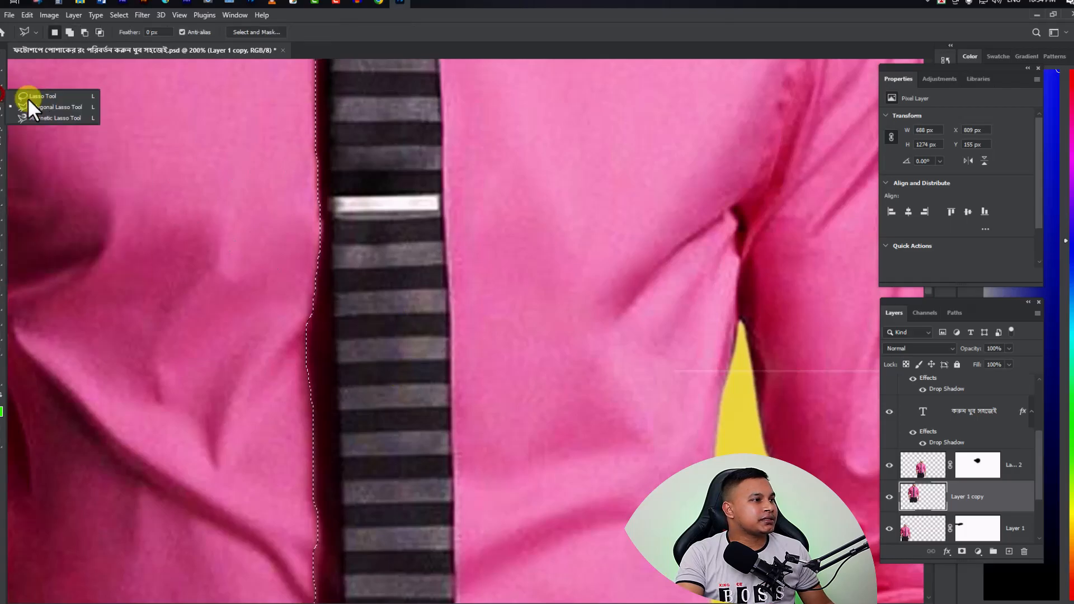
{"action": "left_click", "coordinate": [62, 106]}
{"action": "scroll", "coordinate": [360, 257], "scroll_direction": "up", "scroll_amount": 3}
{"action": "scroll", "coordinate": [335, 258], "scroll_direction": "up", "scroll_amount": 2}
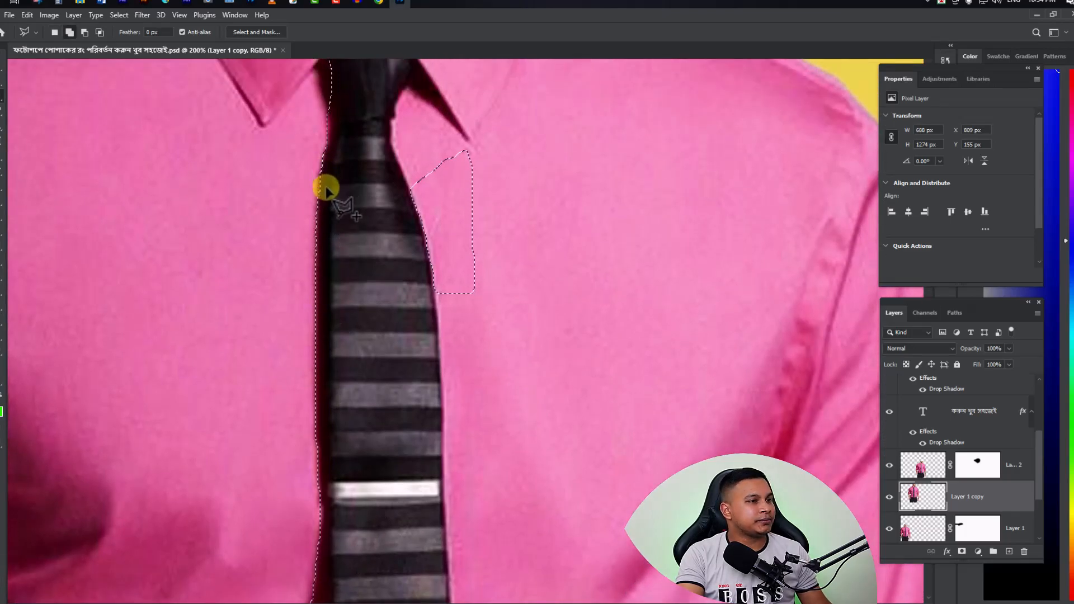
{"action": "left_click", "coordinate": [324, 395]}
{"action": "left_click_drag", "start_coordinate": [352, 512], "coordinate": [365, 228]}
{"action": "left_click", "coordinate": [350, 240]}
{"action": "left_click_drag", "start_coordinate": [376, 479], "coordinate": [375, 277]}
{"action": "left_click", "coordinate": [364, 323]}
{"action": "left_click_drag", "start_coordinate": [371, 446], "coordinate": [408, 229]}
{"action": "left_click", "coordinate": [401, 427]}
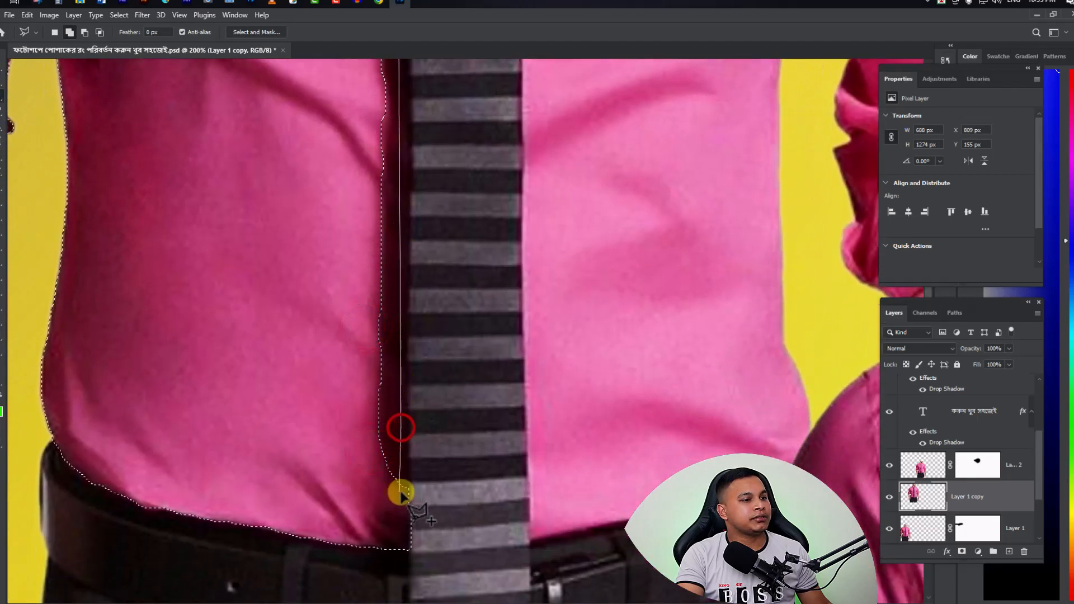
{"action": "left_click", "coordinate": [405, 487]}
Close the lasso outline back up through the selected shirt front, adding the shaded strip to the selection.
{"action": "left_click", "coordinate": [345, 495]}
{"action": "left_click", "coordinate": [269, 309]}
{"action": "left_click_drag", "start_coordinate": [336, 89], "coordinate": [302, 416]}
{"action": "left_click_drag", "start_coordinate": [264, 231], "coordinate": [268, 394]}
{"action": "left_click", "coordinate": [273, 249]}
{"action": "left_click_drag", "start_coordinate": [360, 73], "coordinate": [304, 400]}
{"action": "left_click", "coordinate": [283, 260]}
{"action": "left_click", "coordinate": [296, 238]}
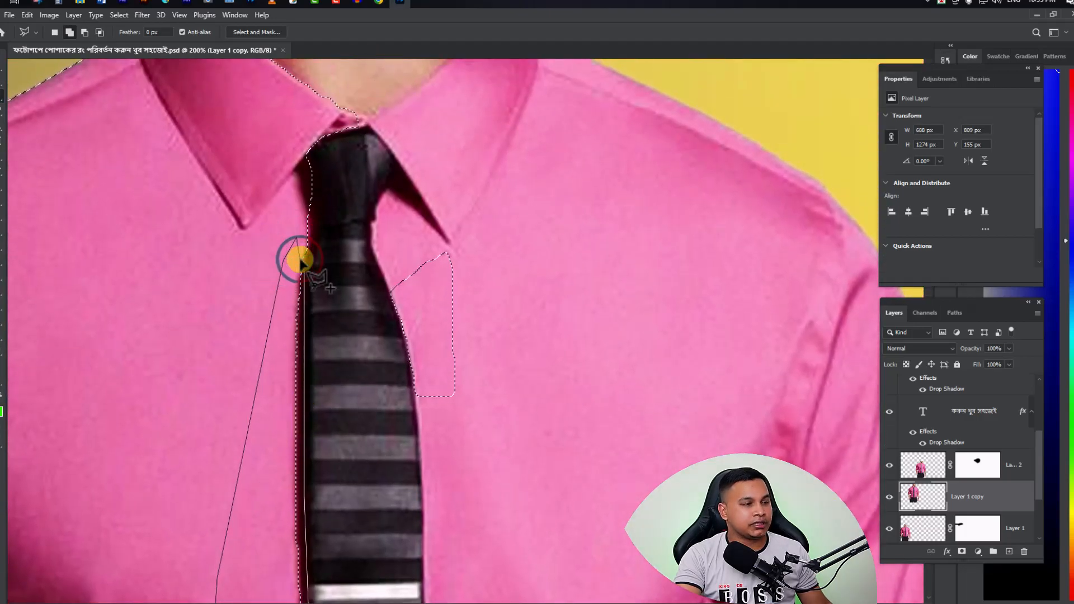
{"action": "double_click", "coordinate": [298, 255]}
Add the shirt's other half, including its collar, sleeve and cuff, to the selection with the Quick Selection Tool.
{"action": "left_click", "coordinate": [463, 211], "text": "alt"}
{"action": "left_click_drag", "start_coordinate": [573, 242], "coordinate": [351, 275]}
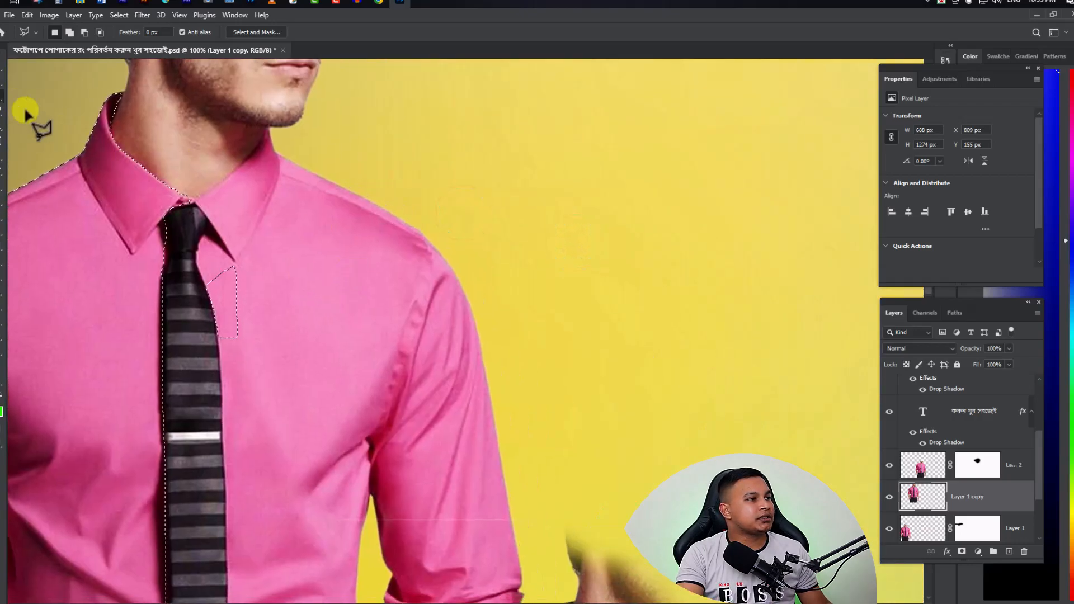
{"action": "left_click", "coordinate": [2, 107]}
{"action": "mouse_move", "coordinate": [216, 287]}
{"action": "left_mouse_down"}
{"action": "mouse_move", "coordinate": [259, 232]}
{"action": "mouse_move", "coordinate": [254, 198]}
{"action": "mouse_move", "coordinate": [257, 261]}
{"action": "mouse_move", "coordinate": [211, 254]}
{"action": "mouse_move", "coordinate": [278, 246]}
{"action": "mouse_move", "coordinate": [367, 273]}
{"action": "left_mouse_up"}
{"action": "scroll", "coordinate": [370, 352], "scroll_direction": "down", "scroll_amount": 6}
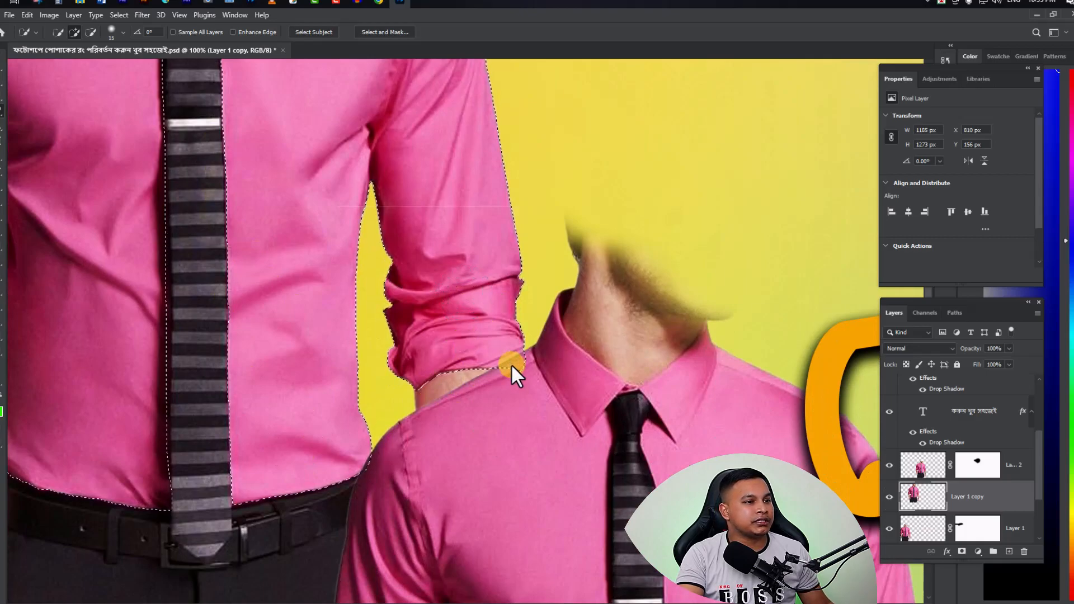
{"action": "left_click", "coordinate": [368, 267], "text": "alt"}
{"action": "left_click_drag", "start_coordinate": [319, 233], "coordinate": [407, 366]}
{"action": "left_click", "coordinate": [379, 310], "text": "alt"}
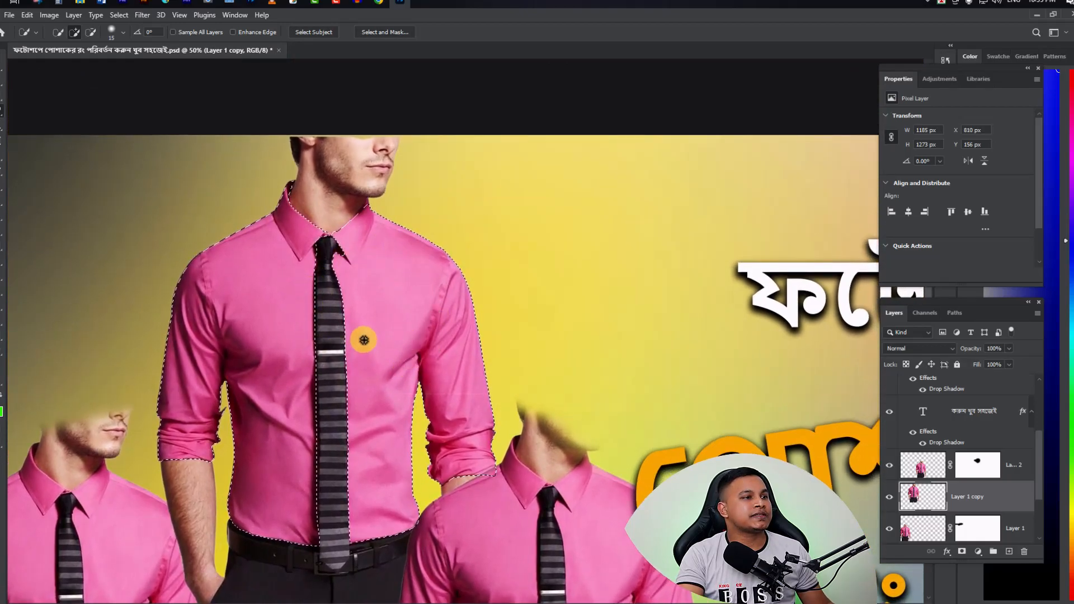
Add the collar tip beneath the chin to the shirt selection.
{"action": "left_click", "coordinate": [364, 201]}
{"action": "left_click", "coordinate": [365, 210]}
{"action": "left_click", "coordinate": [369, 196]}
{"action": "left_click", "coordinate": [382, 160]}
{"action": "mouse_move", "coordinate": [379, 159]}
{"action": "left_mouse_down"}
{"action": "mouse_move", "coordinate": [377, 187]}
{"action": "mouse_move", "coordinate": [387, 159]}
{"action": "left_mouse_up"}
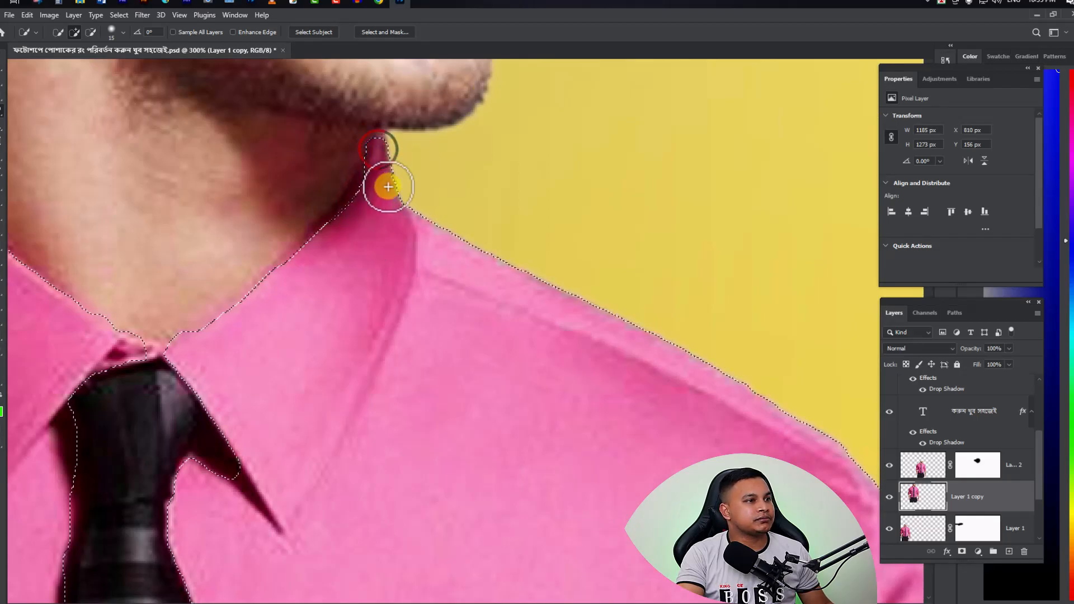
{"action": "left_click", "coordinate": [360, 261], "text": "alt"}
{"action": "left_click", "coordinate": [360, 261], "text": "alt"}
{"action": "left_click", "coordinate": [359, 262], "text": "alt"}
{"action": "left_click_drag", "start_coordinate": [385, 416], "coordinate": [364, 301]}
Feather the finished shirt selection and create a new empty layer above Layer 1 copy.
{"action": "right_click", "coordinate": [351, 238]}
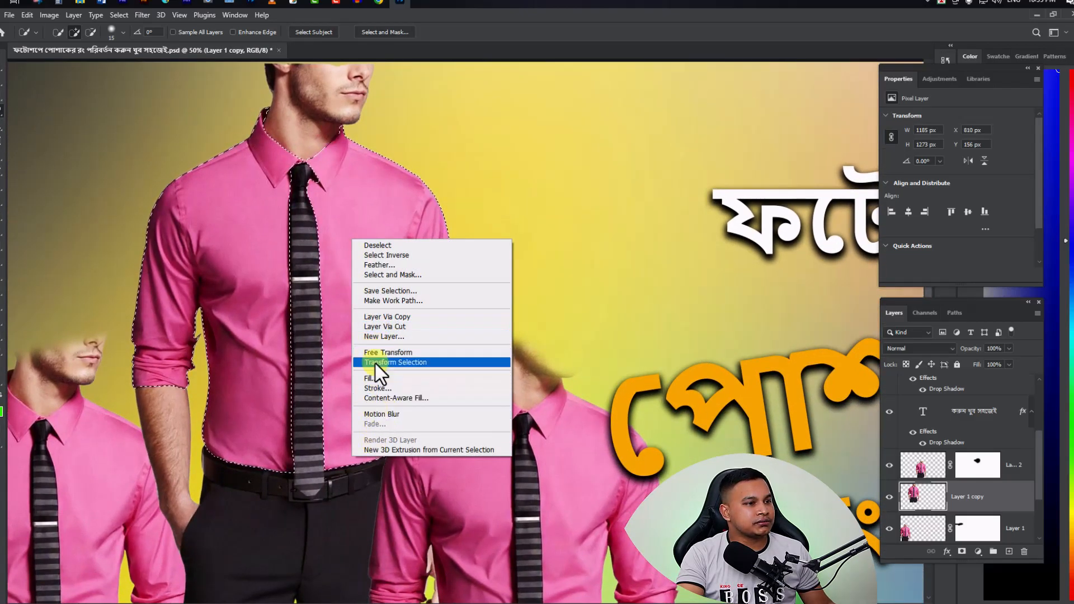
{"action": "left_click", "coordinate": [382, 264]}
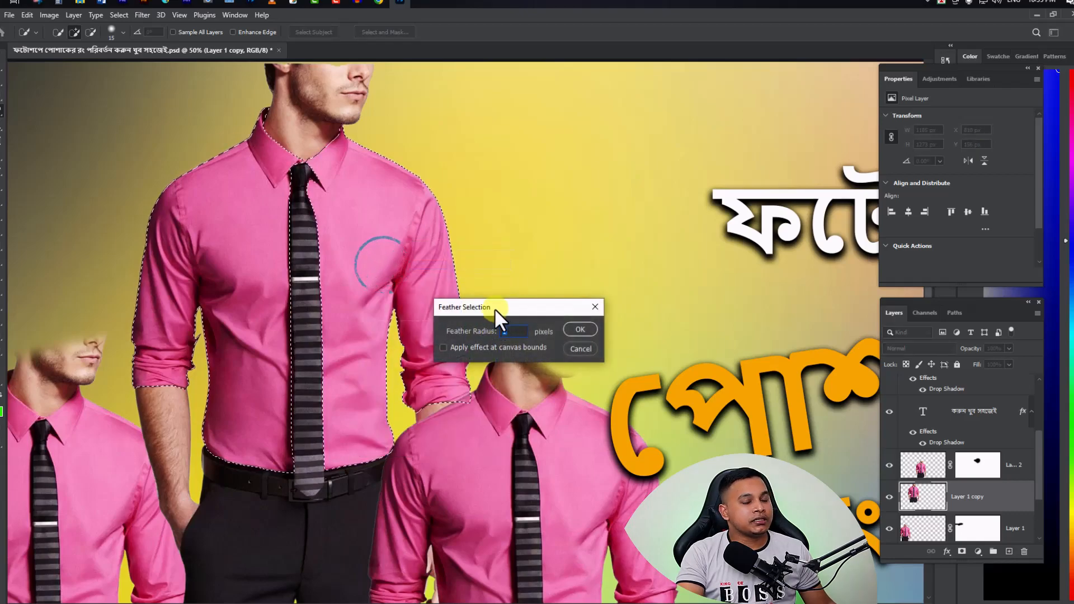
{"action": "left_click", "coordinate": [580, 329]}
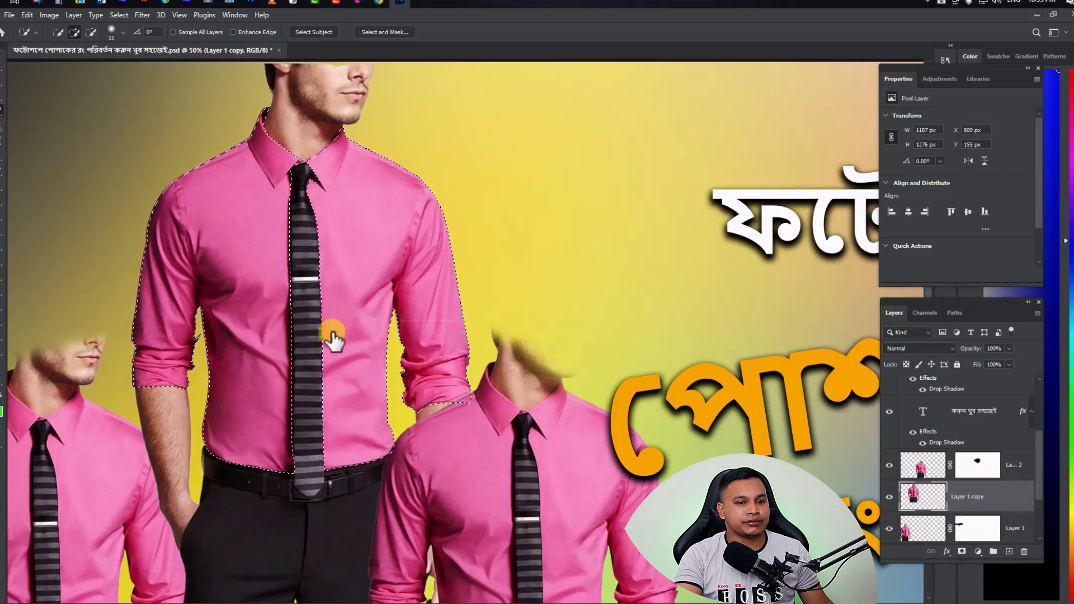
{"action": "left_click", "coordinate": [1009, 553]}
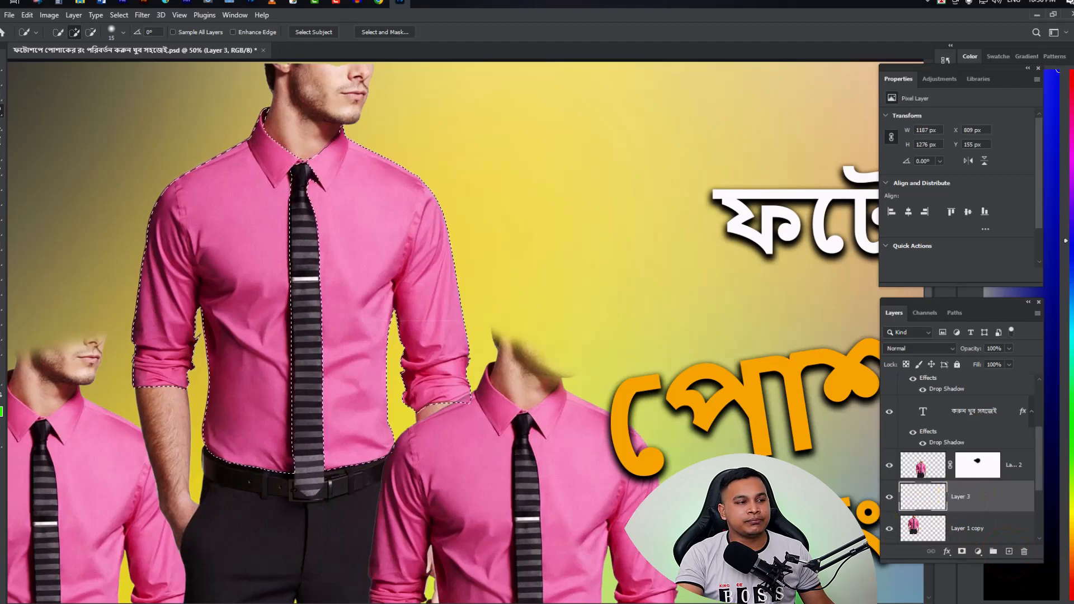
Set the foreground colour to bright green (#00ff0c) and fill the shirt selection on Layer 3 with it.
{"action": "left_click", "coordinate": [988, 500]}
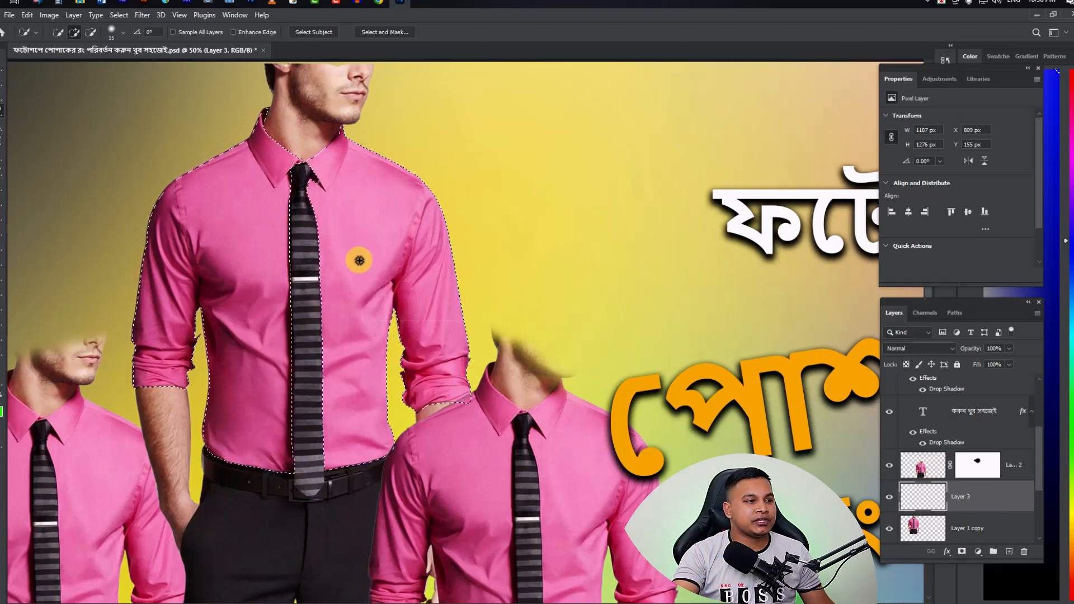
{"action": "left_click", "coordinate": [2, 414]}
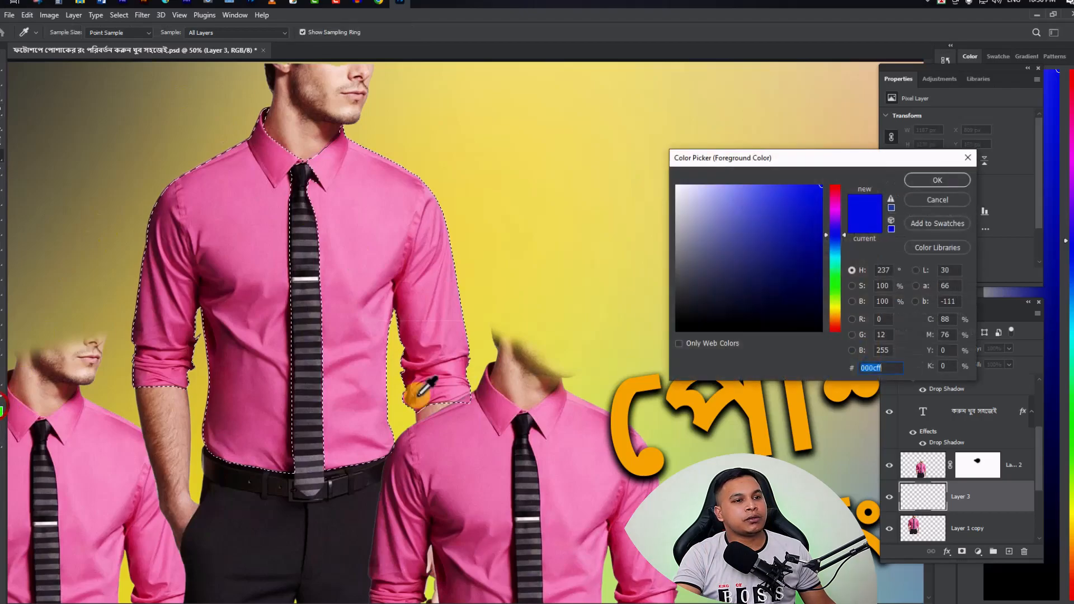
{"action": "left_click", "coordinate": [835, 282]}
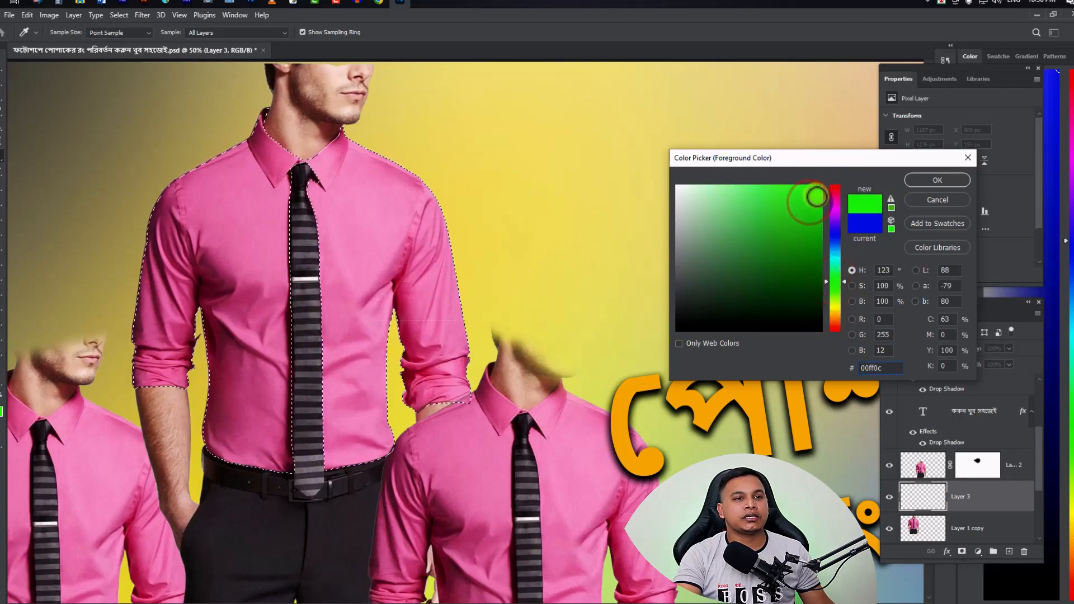
{"action": "left_click", "coordinate": [938, 181]}
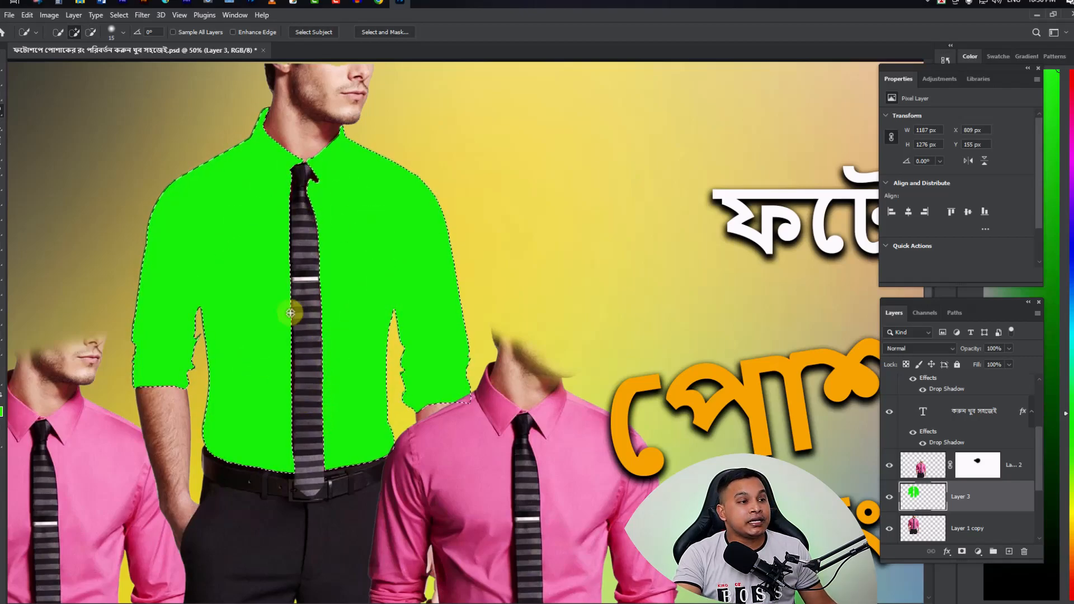
Change Layer 3's blending mode to Multiply and clear the shirt selection.
{"action": "left_click", "coordinate": [946, 348]}
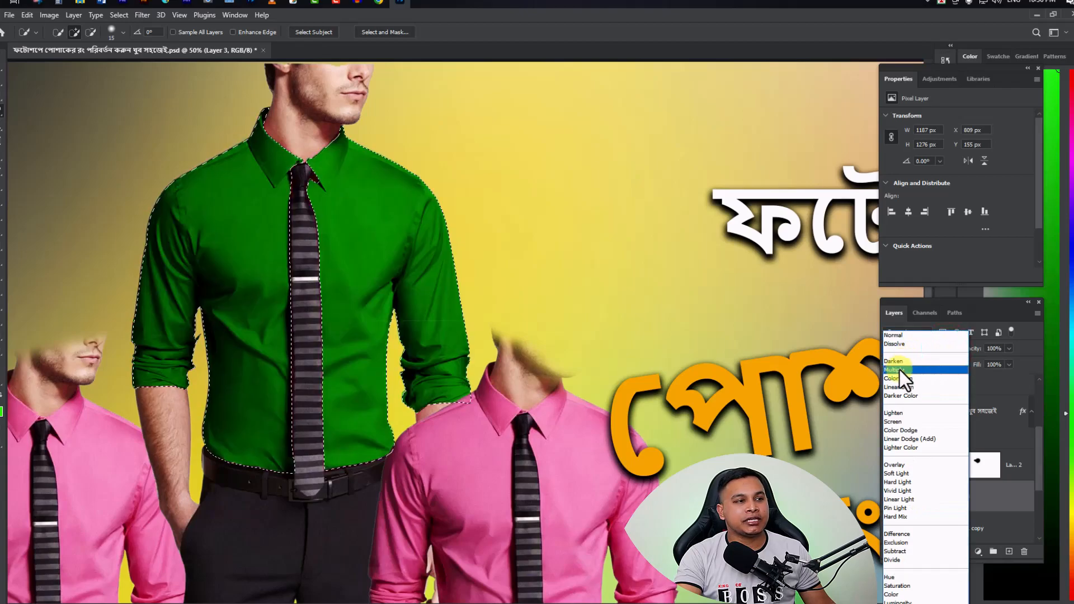
{"action": "left_click", "coordinate": [899, 370]}
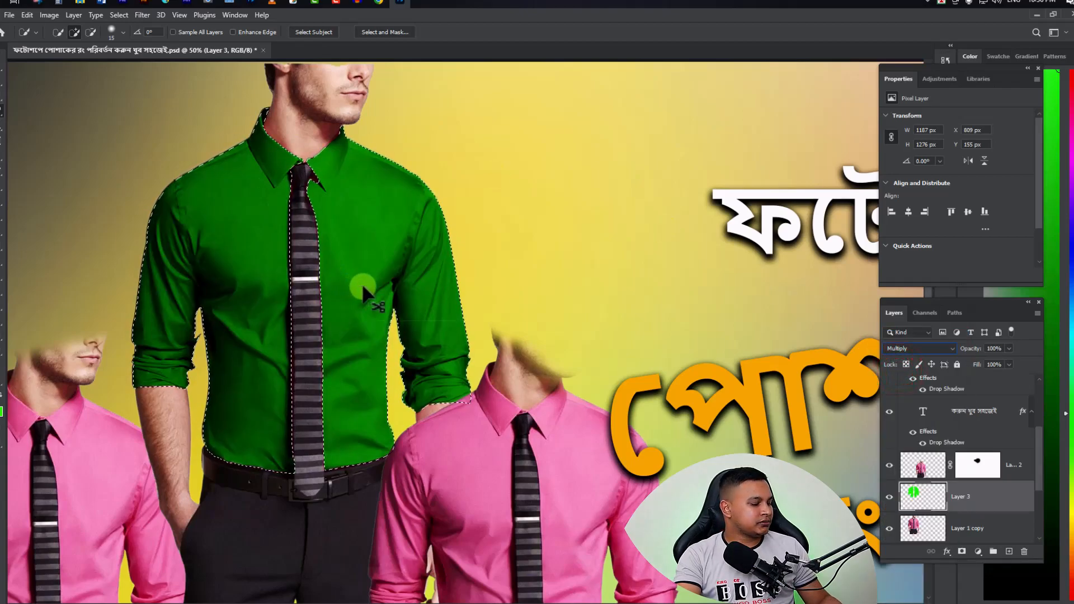
{"action": "key", "text": "ctrl+d"}
{"action": "left_click", "coordinate": [312, 238], "text": "ctrl+alt"}
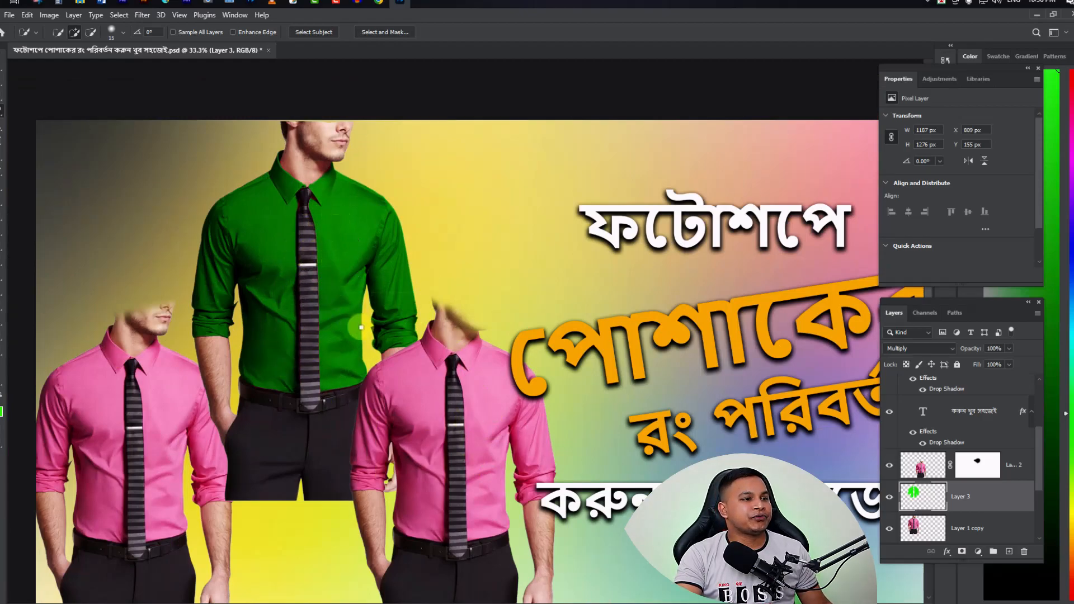
{"action": "left_click", "coordinate": [479, 448], "text": "ctrl"}
{"action": "left_click", "coordinate": [480, 448], "text": "ctrl"}
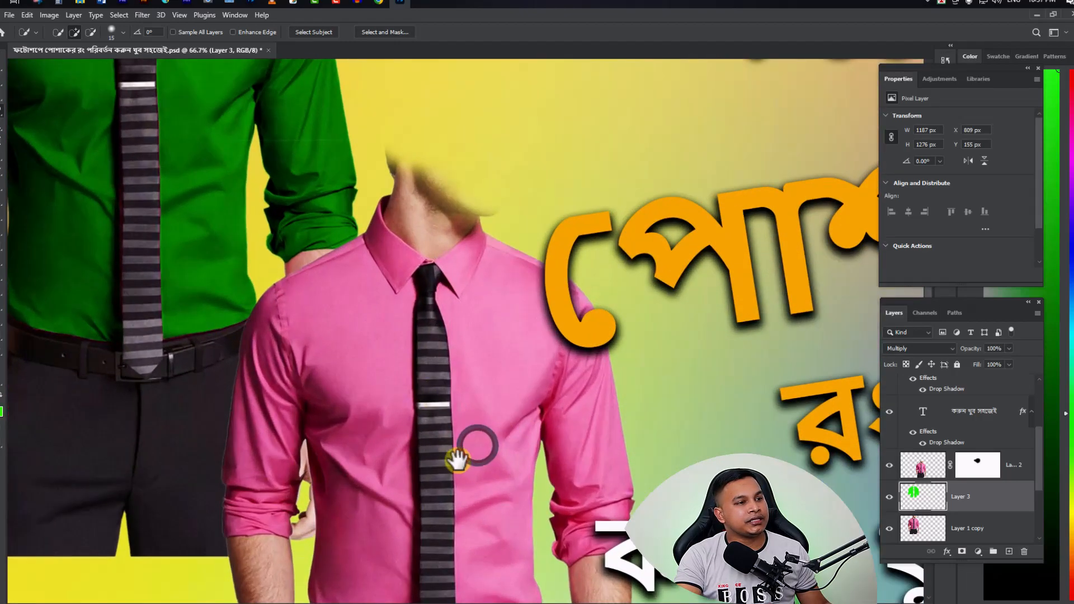
{"action": "left_click_drag", "start_coordinate": [457, 457], "coordinate": [430, 339]}
{"action": "left_click_drag", "start_coordinate": [453, 256], "coordinate": [444, 300]}
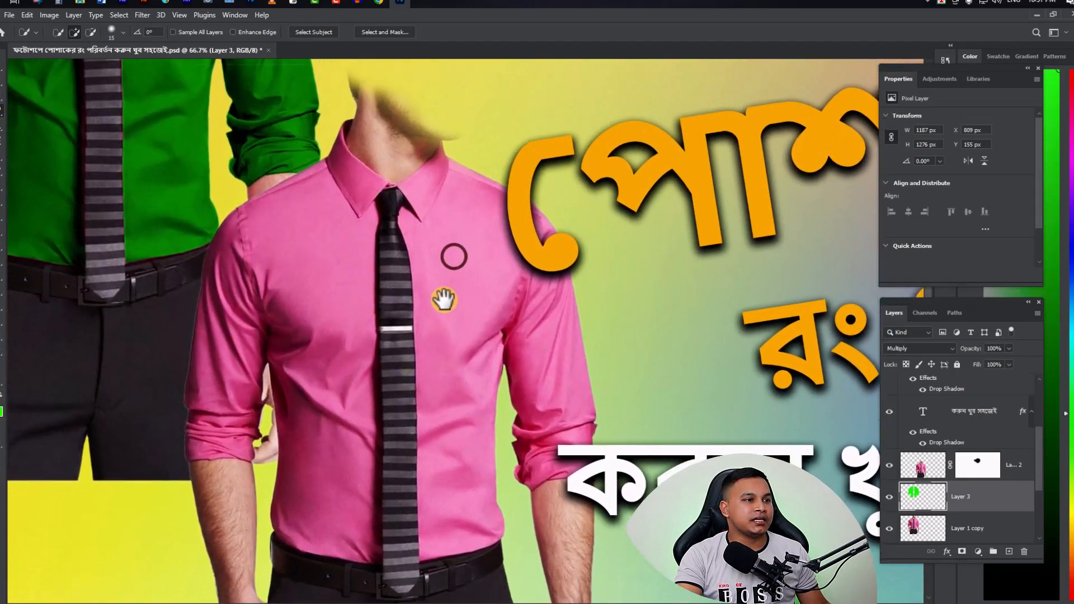
{"action": "mouse_move", "coordinate": [308, 178]}
{"action": "left_mouse_down"}
{"action": "mouse_move", "coordinate": [255, 230]}
{"action": "mouse_move", "coordinate": [233, 284]}
{"action": "mouse_move", "coordinate": [231, 361]}
{"action": "mouse_move", "coordinate": [233, 269]}
{"action": "mouse_move", "coordinate": [249, 221]}
{"action": "mouse_move", "coordinate": [327, 169]}
{"action": "left_mouse_up"}
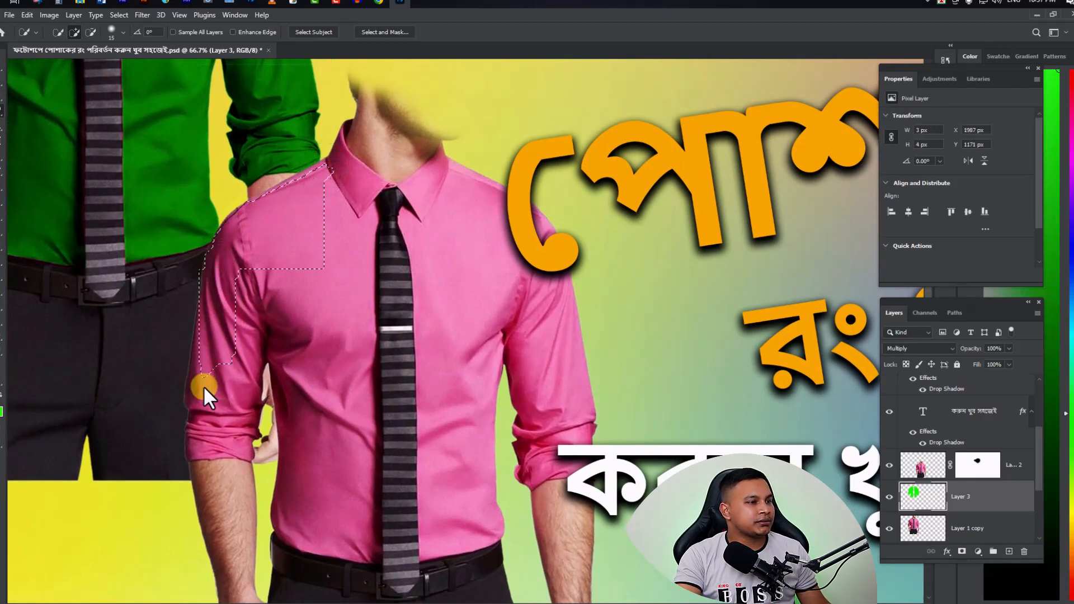
{"action": "left_click", "coordinate": [223, 371], "text": "ctrl"}
{"action": "left_click", "coordinate": [223, 371], "text": "ctrl"}
{"action": "left_click", "coordinate": [239, 352], "text": "alt"}
{"action": "left_click", "coordinate": [239, 352], "text": "alt"}
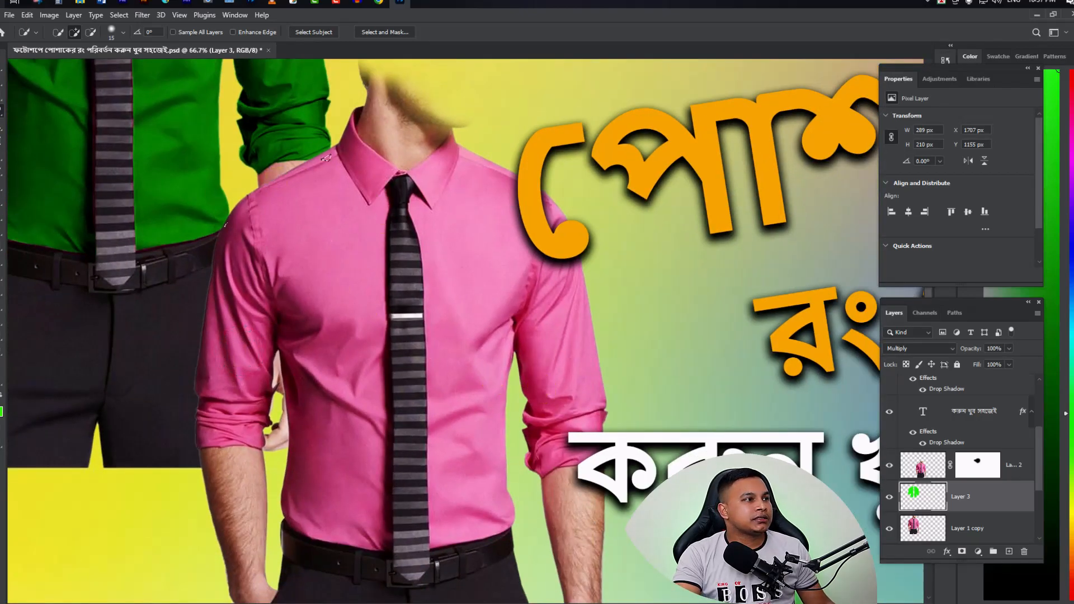
Make Layer 1 copy 2, the masked layer of the pink-shirted man nearest the Bengali text, the active layer.
{"action": "key", "text": "v"}
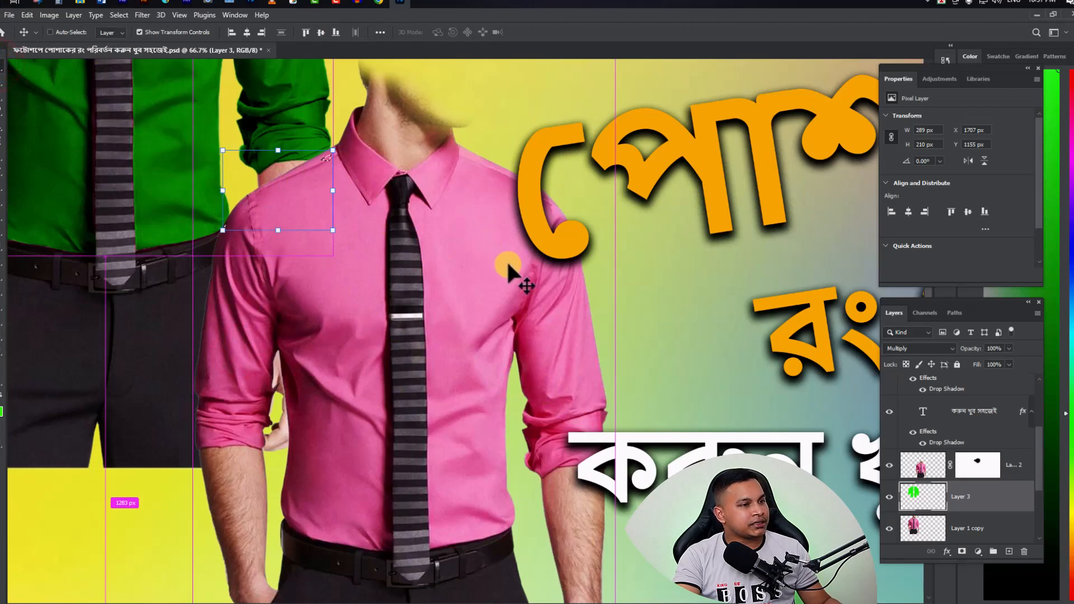
{"action": "left_click", "coordinate": [447, 241]}
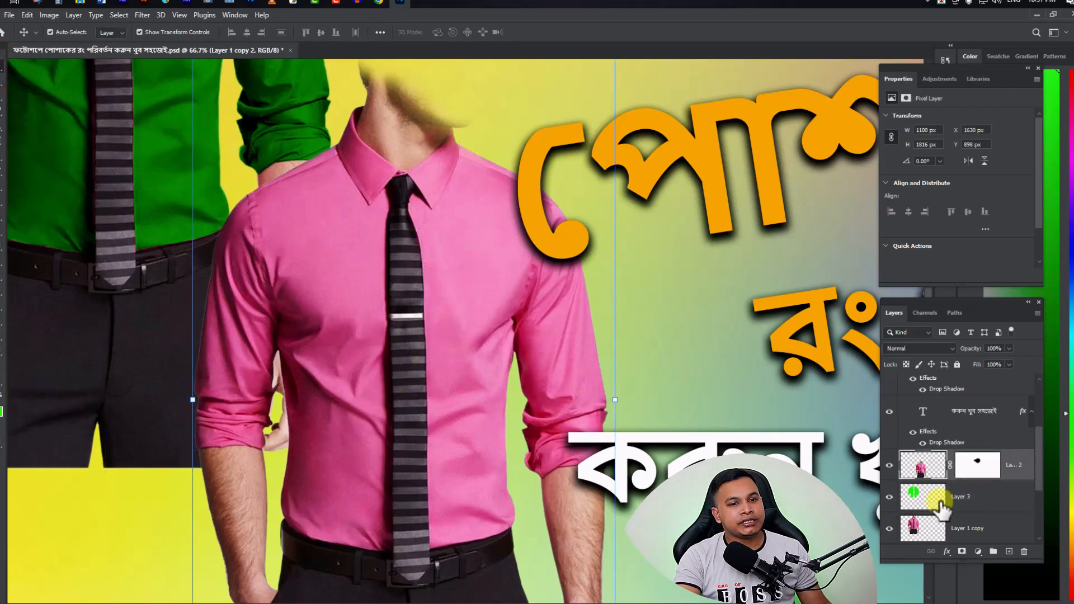
{"action": "scroll", "coordinate": [979, 509], "scroll_direction": "up", "scroll_amount": 1}
{"action": "left_click", "coordinate": [903, 499]}
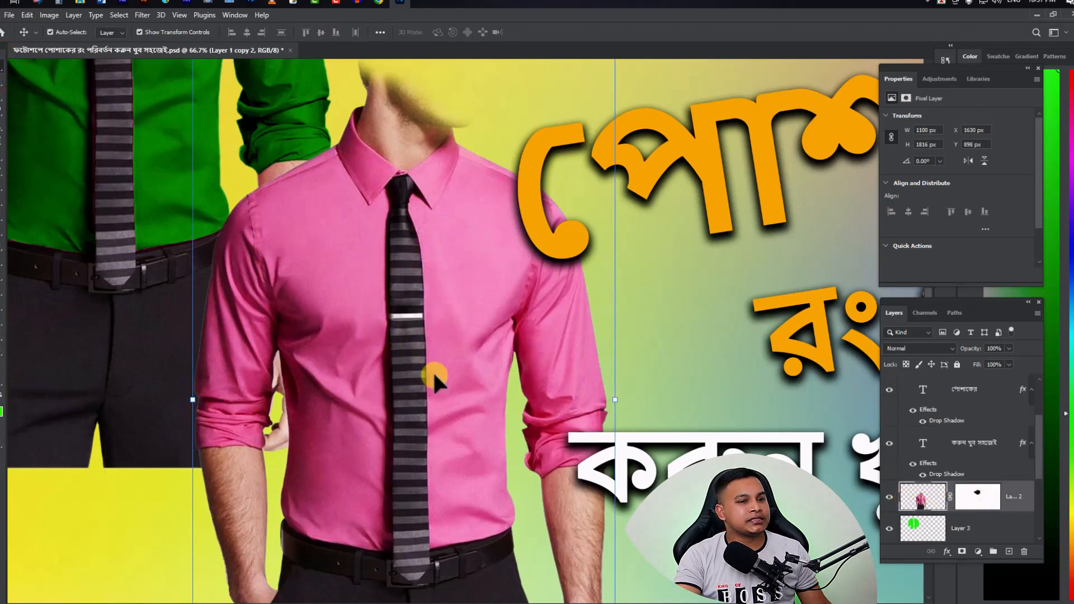
{"action": "left_click", "coordinate": [984, 526]}
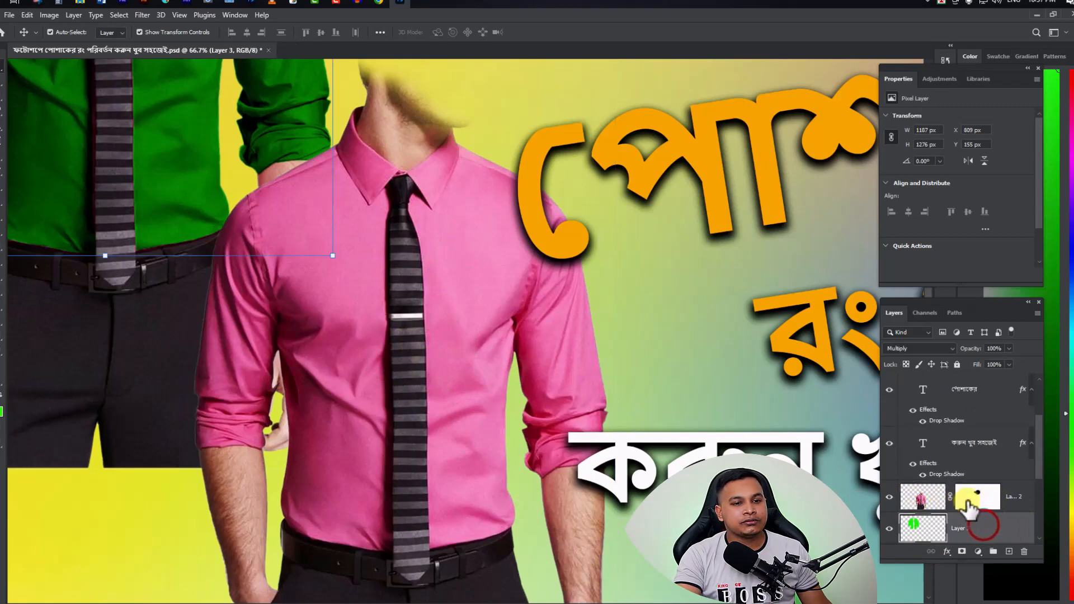
{"action": "left_click", "coordinate": [1018, 497]}
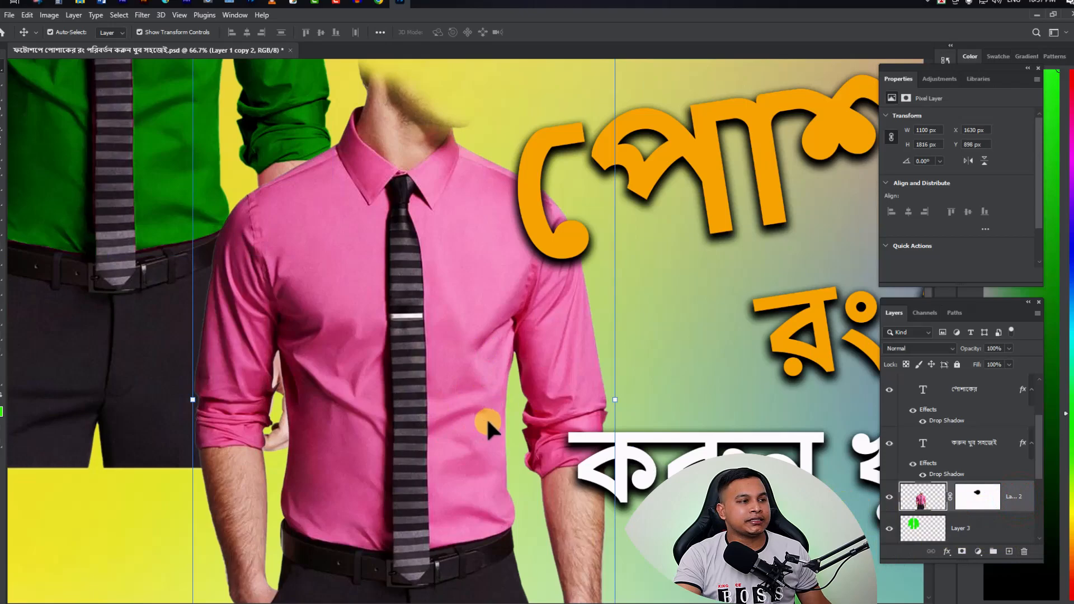
Select this man's pink shirt, including both sleeves and the tie, with the Quick Selection Tool.
{"action": "left_click", "coordinate": [480, 245], "text": "ctrl+alt"}
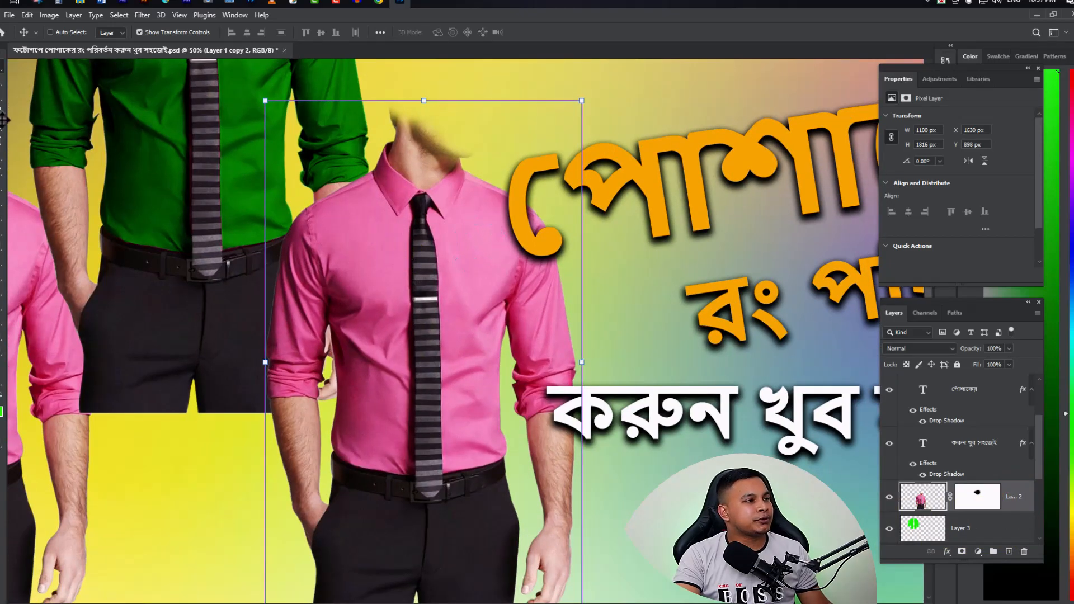
{"action": "key", "text": "w"}
{"action": "mouse_move", "coordinate": [369, 218]}
{"action": "left_mouse_down"}
{"action": "mouse_move", "coordinate": [333, 237]}
{"action": "mouse_move", "coordinate": [307, 276]}
{"action": "mouse_move", "coordinate": [287, 376]}
{"action": "mouse_move", "coordinate": [296, 388]}
{"action": "mouse_move", "coordinate": [381, 245]}
{"action": "mouse_move", "coordinate": [395, 166]}
{"action": "mouse_move", "coordinate": [391, 191]}
{"action": "mouse_move", "coordinate": [483, 203]}
{"action": "mouse_move", "coordinate": [459, 215]}
{"action": "mouse_move", "coordinate": [471, 242]}
{"action": "mouse_move", "coordinate": [467, 364]}
{"action": "mouse_move", "coordinate": [545, 347]}
{"action": "mouse_move", "coordinate": [554, 386]}
{"action": "mouse_move", "coordinate": [468, 446]}
{"action": "mouse_move", "coordinate": [378, 408]}
{"action": "mouse_move", "coordinate": [410, 463]}
{"action": "mouse_move", "coordinate": [411, 421]}
{"action": "left_mouse_up"}
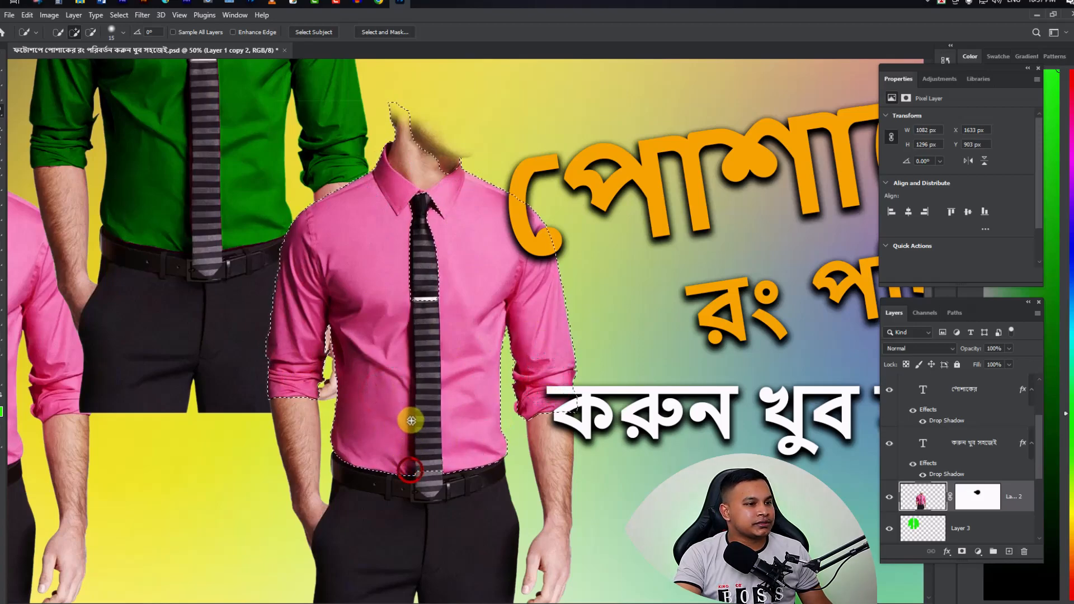
{"action": "left_click_drag", "start_coordinate": [424, 474], "coordinate": [429, 495]}
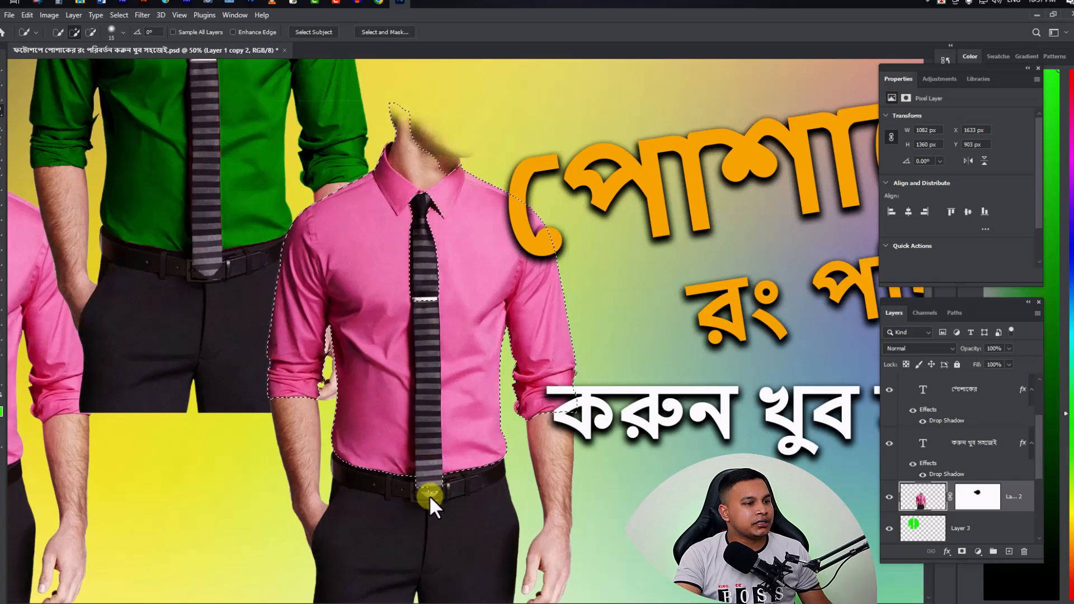
Refine the selection around the tie's tip, adding its lower end and subtracting the belt buckle.
{"action": "scroll", "coordinate": [429, 495], "scroll_direction": "up", "scroll_amount": 3}
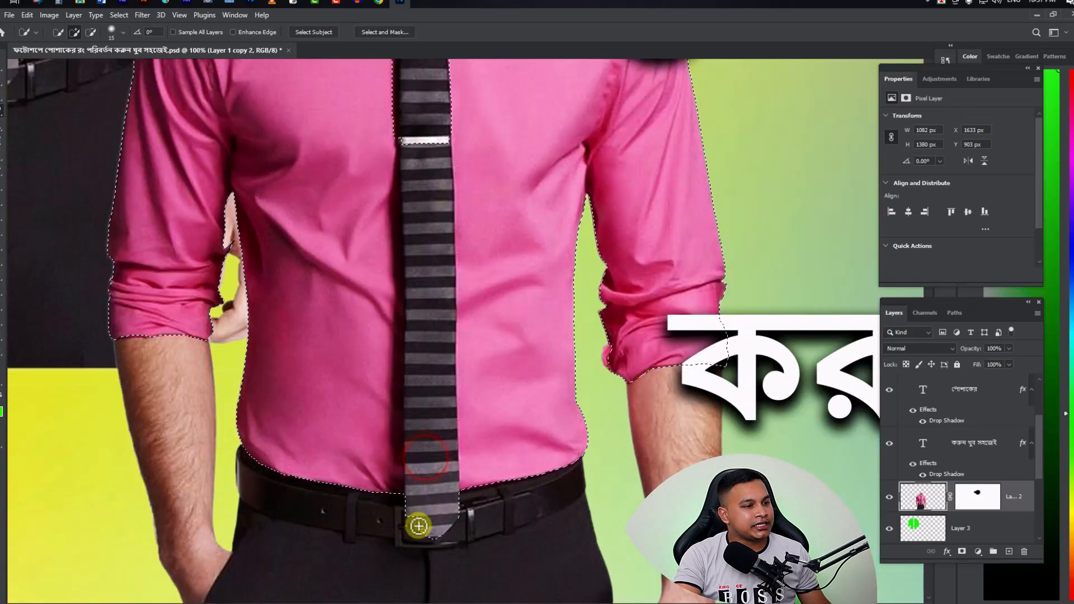
{"action": "left_click_drag", "start_coordinate": [418, 521], "coordinate": [416, 533]}
{"action": "left_click", "coordinate": [420, 538], "text": "alt"}
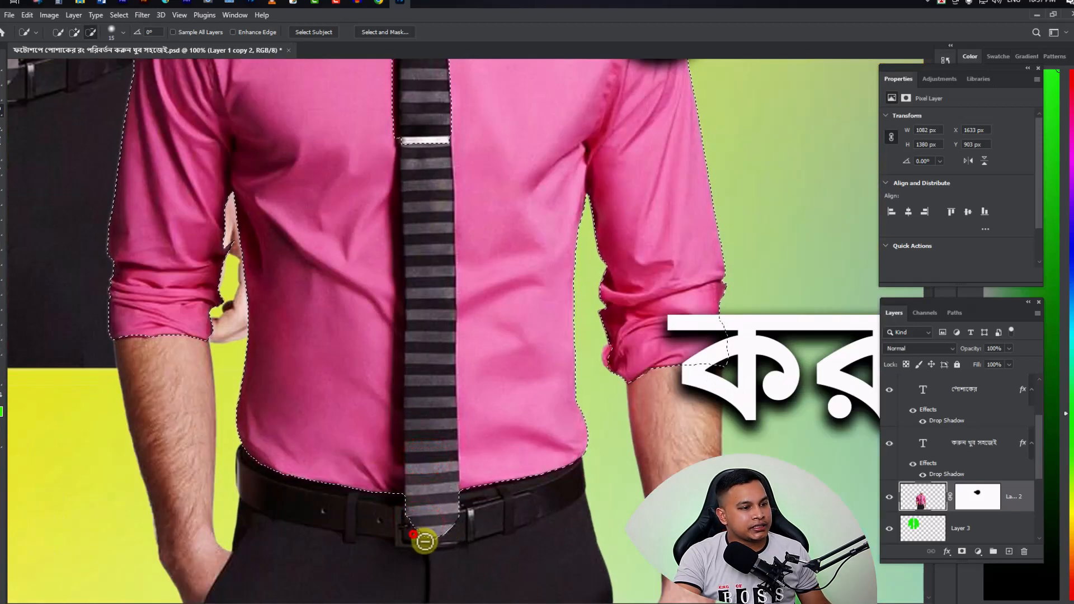
Subtract the neck and jaw area from the selection and add the missed collar edges above the tie knot.
{"action": "scroll", "coordinate": [248, 246], "scroll_direction": "up", "scroll_amount": 2}
{"action": "left_click_drag", "start_coordinate": [287, 329], "coordinate": [297, 331]}
{"action": "left_click", "coordinate": [297, 330], "text": "alt"}
{"action": "left_click_drag", "start_coordinate": [367, 187], "coordinate": [285, 476]}
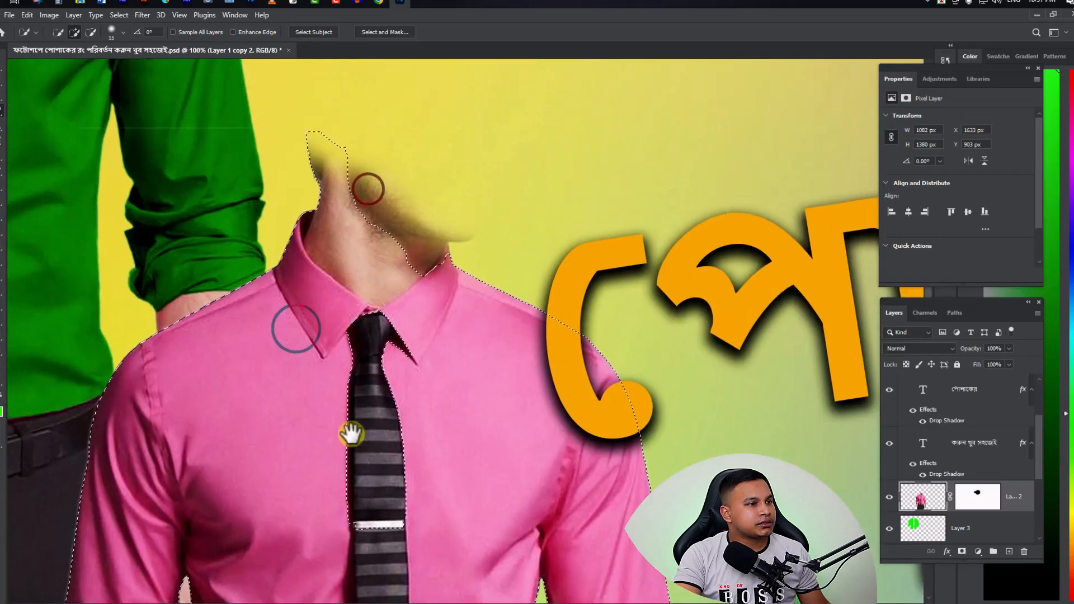
{"action": "left_click_drag", "start_coordinate": [338, 440], "coordinate": [305, 499]}
{"action": "mouse_move", "coordinate": [288, 192]}
{"action": "left_mouse_down"}
{"action": "mouse_move", "coordinate": [304, 239]}
{"action": "mouse_move", "coordinate": [276, 194]}
{"action": "mouse_move", "coordinate": [291, 271]}
{"action": "mouse_move", "coordinate": [280, 293]}
{"action": "mouse_move", "coordinate": [321, 279]}
{"action": "mouse_move", "coordinate": [321, 302]}
{"action": "mouse_move", "coordinate": [377, 336]}
{"action": "mouse_move", "coordinate": [355, 391]}
{"action": "left_mouse_up"}
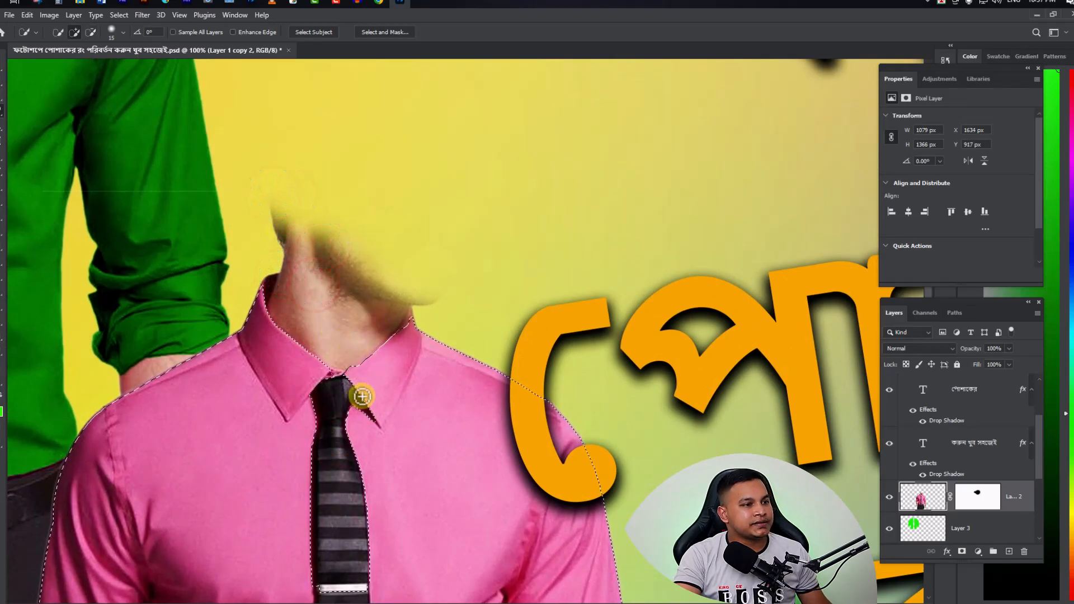
{"action": "left_click", "coordinate": [334, 375]}
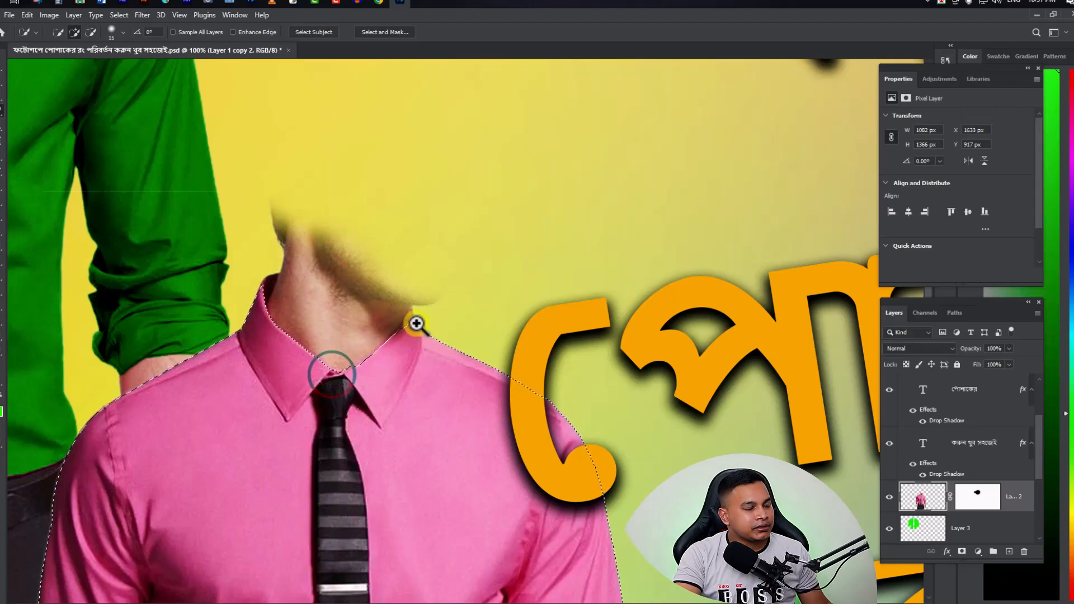
{"action": "left_click", "coordinate": [416, 325], "text": "ctrl"}
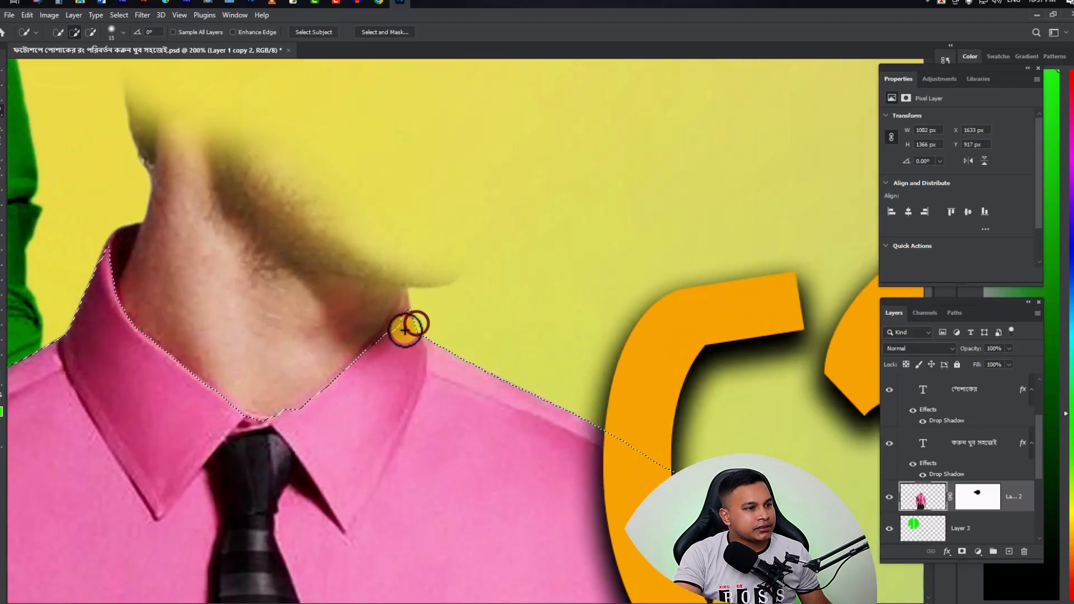
Feather the shirt selection by 2 pixels and create a new empty layer above Layer 1 copy 2.
{"action": "left_click", "coordinate": [410, 388], "text": "alt"}
{"action": "left_click", "coordinate": [414, 467], "text": "alt"}
{"action": "left_click_drag", "start_coordinate": [444, 523], "coordinate": [422, 211]}
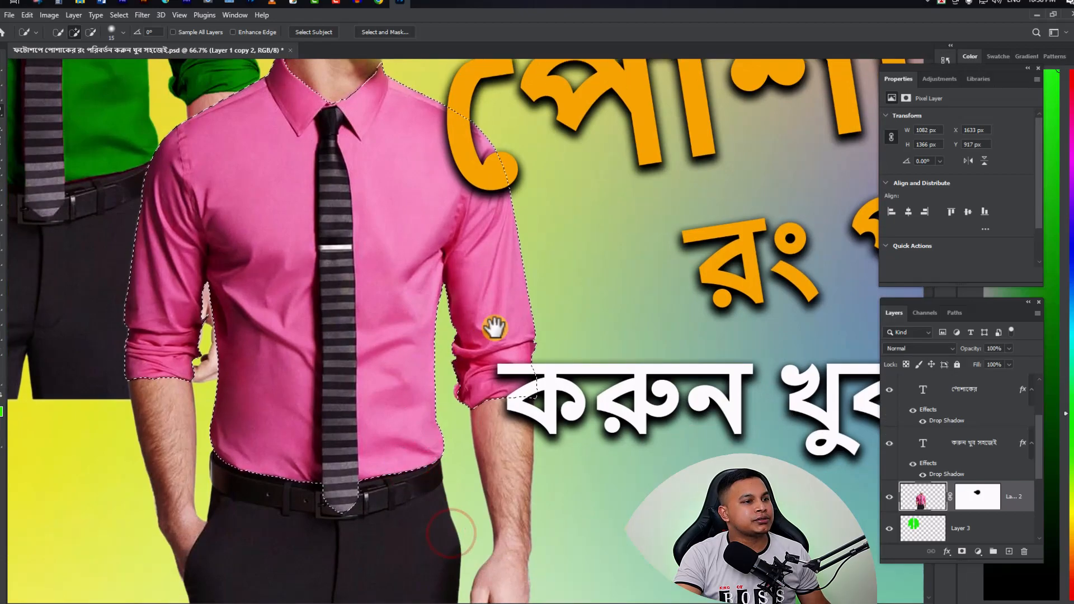
{"action": "left_click", "coordinate": [422, 276], "text": "alt"}
{"action": "left_click_drag", "start_coordinate": [381, 258], "coordinate": [436, 349]}
{"action": "right_click", "coordinate": [454, 287]}
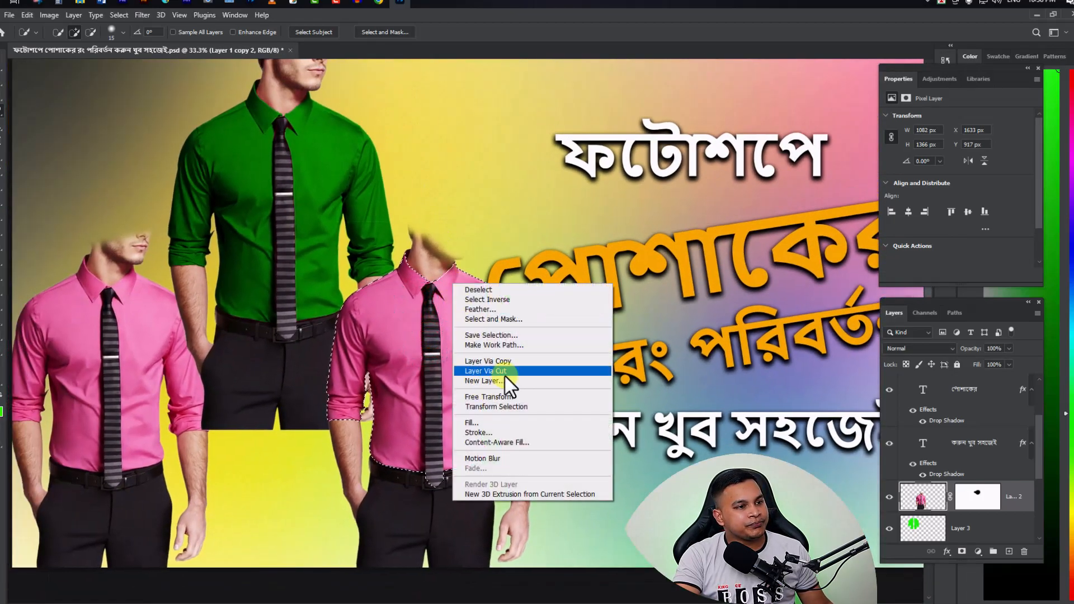
{"action": "left_click", "coordinate": [482, 310]}
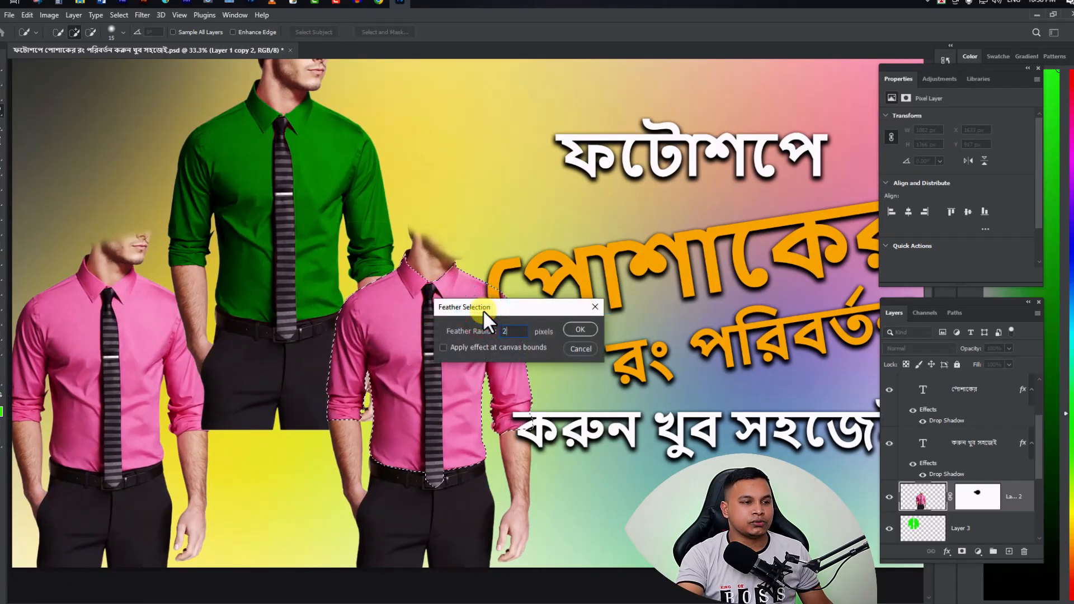
{"action": "left_click", "coordinate": [585, 326]}
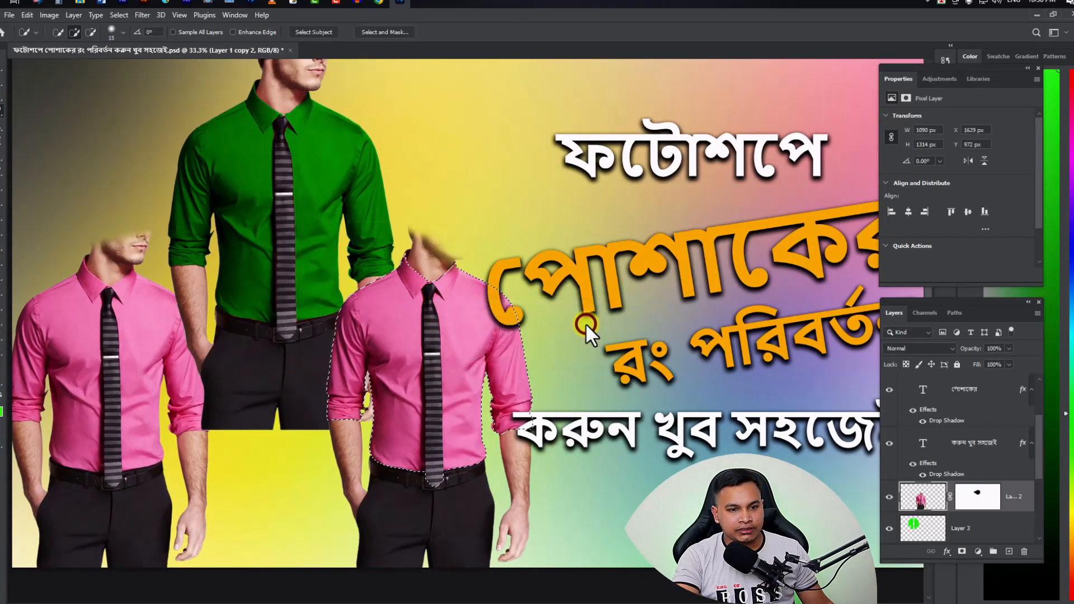
{"action": "left_click", "coordinate": [1009, 551]}
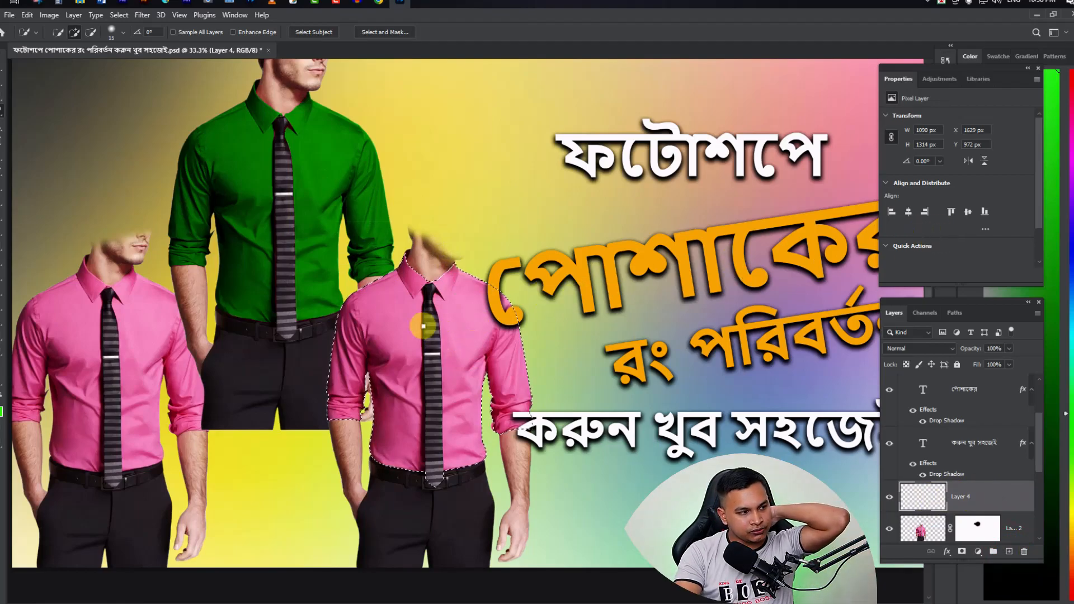
Fill the shirt selection on Layer 4 with bright yellow and set the layer's blending mode to Multiply.
{"action": "left_click", "coordinate": [5, 411]}
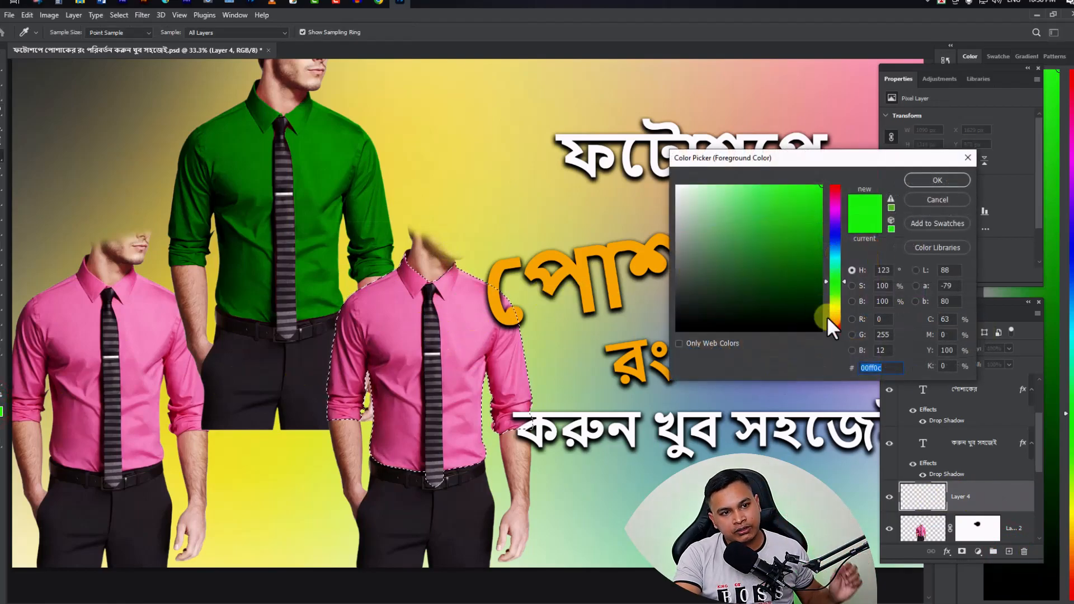
{"action": "left_click", "coordinate": [838, 308]}
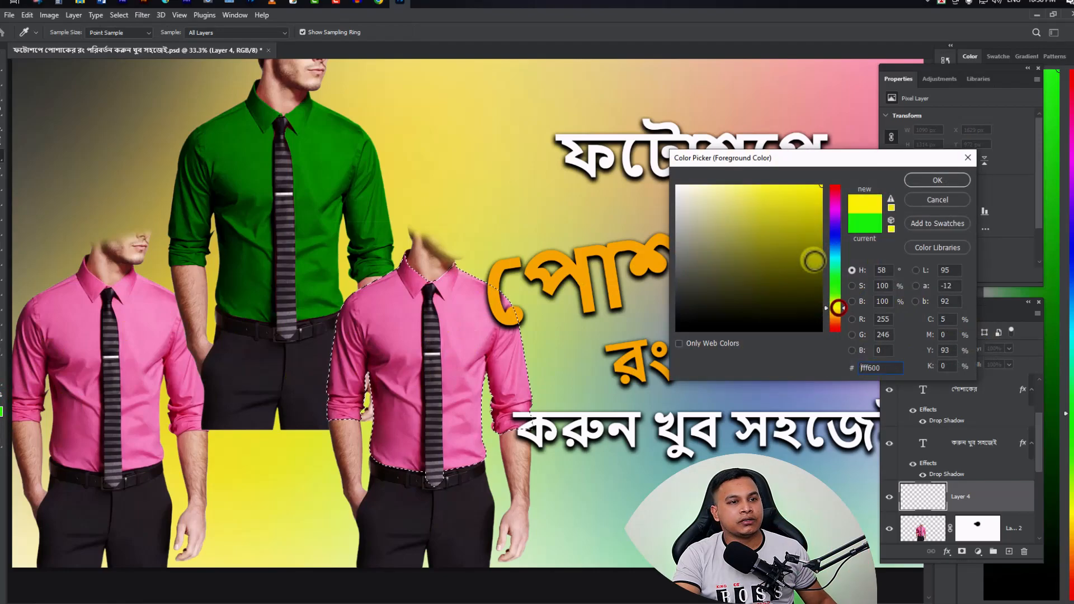
{"action": "left_click", "coordinate": [807, 207]}
{"action": "left_click", "coordinate": [934, 178]}
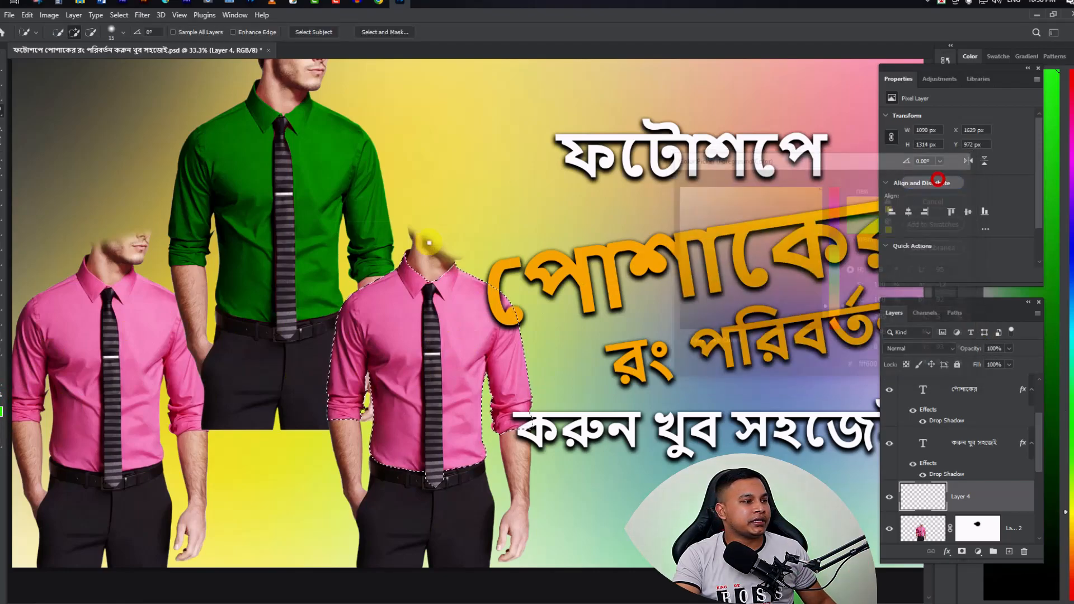
{"action": "key", "text": "alt+BackSpace"}
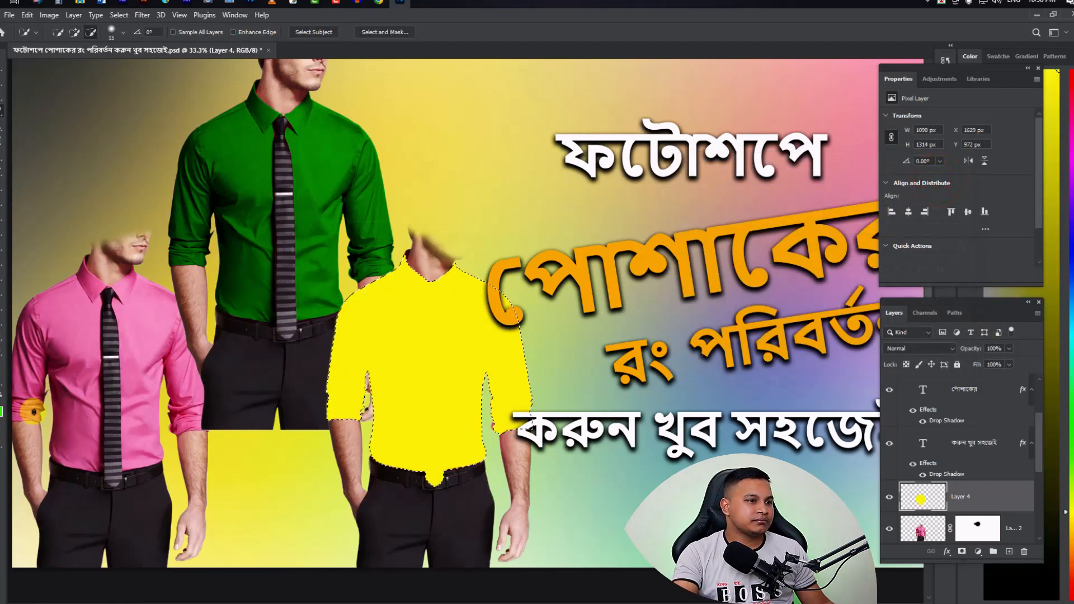
{"action": "left_click", "coordinate": [926, 348]}
{"action": "left_click", "coordinate": [904, 371]}
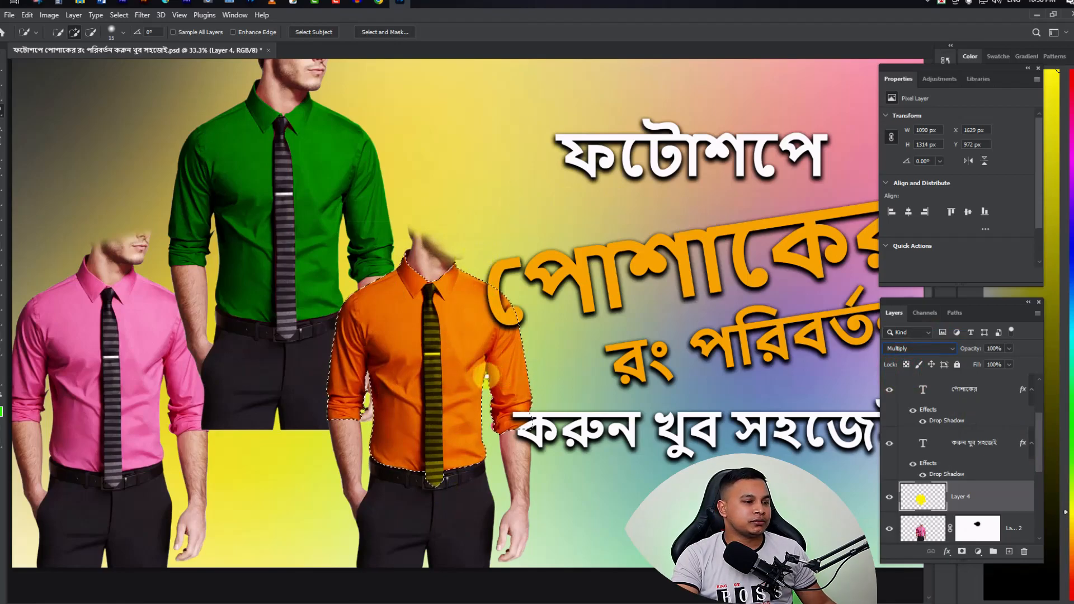
Undo the yellow Multiply fill and refill the shirt selection on Layer 4 with pure red (ff0000), blended with Multiply.
{"action": "key", "text": "ctrl+z"}
{"action": "key", "text": "ctrl+z"}
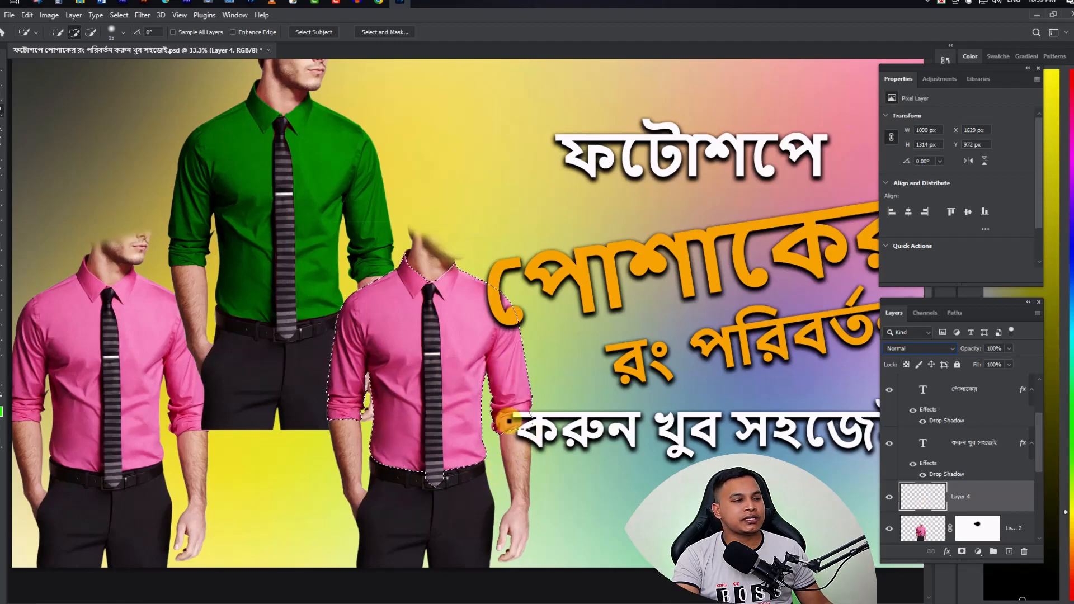
{"action": "left_click", "coordinate": [2, 405]}
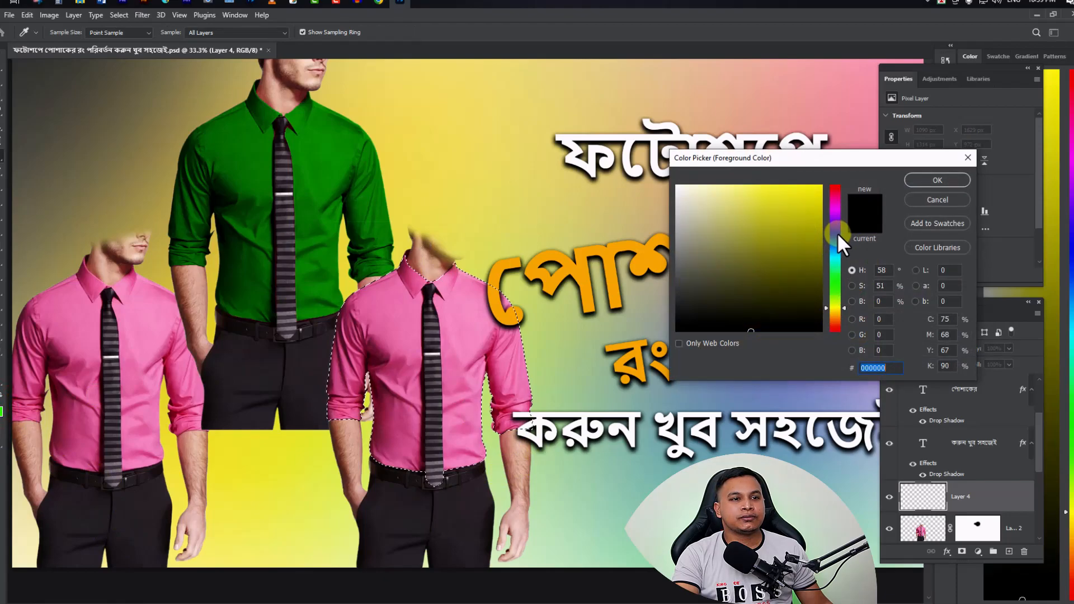
{"action": "left_click_drag", "start_coordinate": [836, 198], "coordinate": [838, 178]}
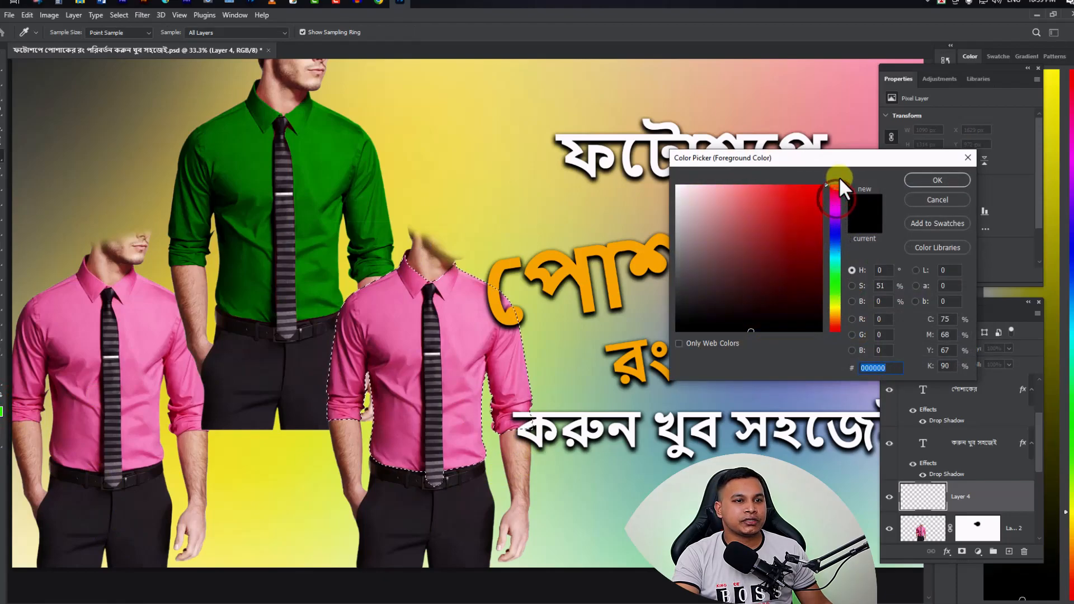
{"action": "left_click_drag", "start_coordinate": [811, 229], "coordinate": [822, 185]}
{"action": "left_click", "coordinate": [937, 180]}
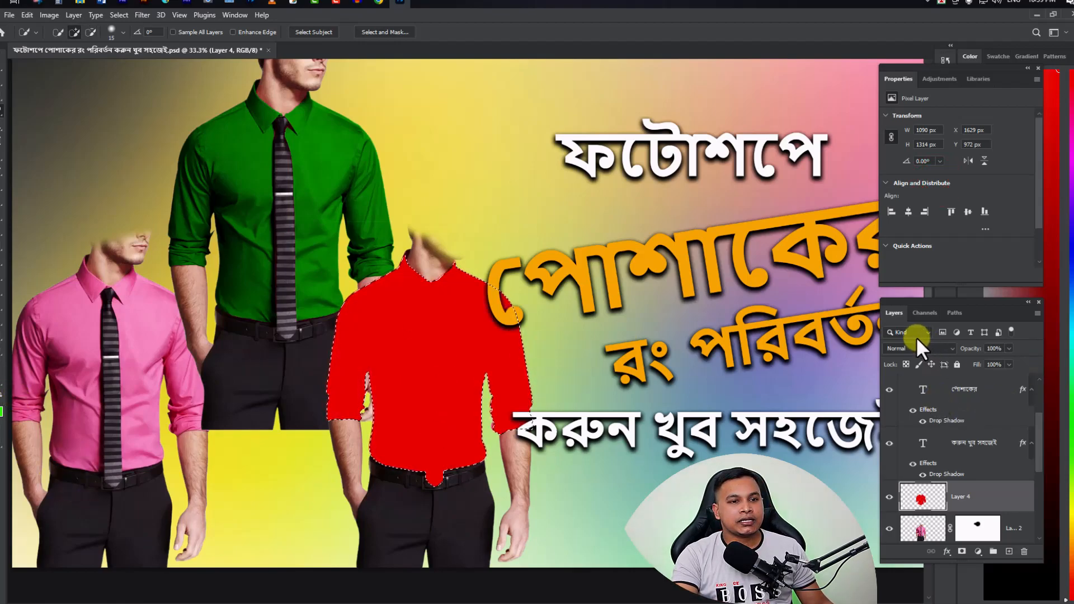
{"action": "left_click", "coordinate": [908, 349]}
{"action": "left_click", "coordinate": [899, 369]}
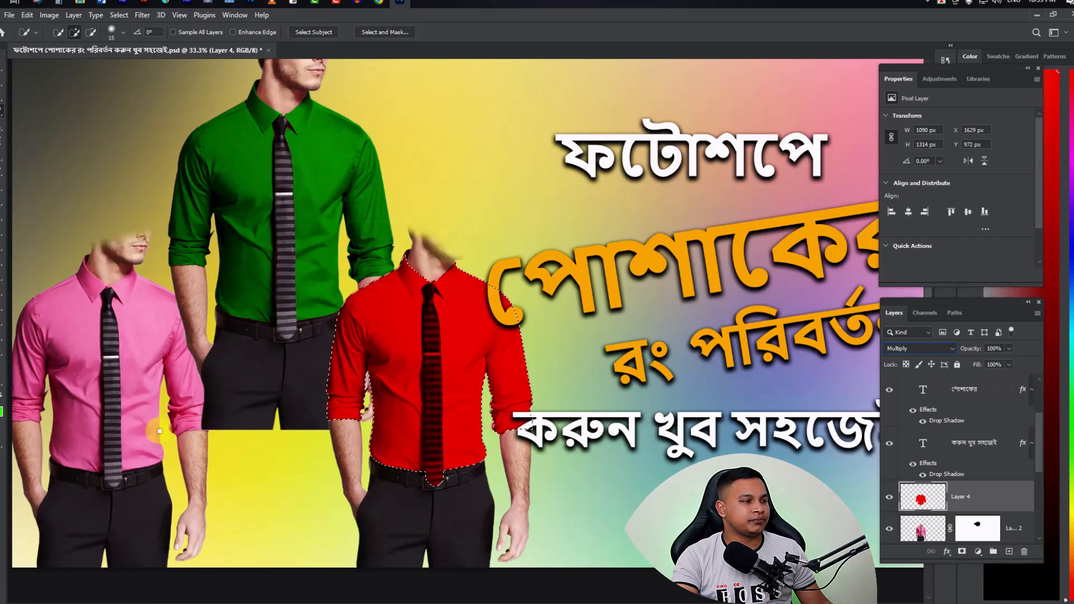
Undo the red fill and refill the shirt selection on Layer 4 with bright cyan (00deff), blended with Multiply.
{"action": "key", "text": "ctrl+z"}
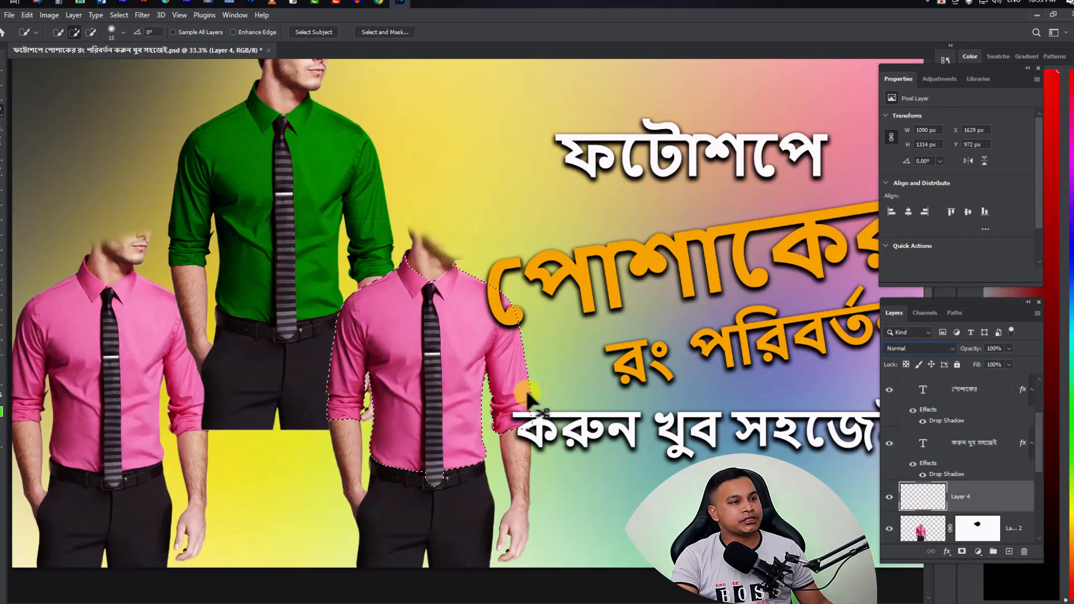
{"action": "left_click", "coordinate": [2, 399]}
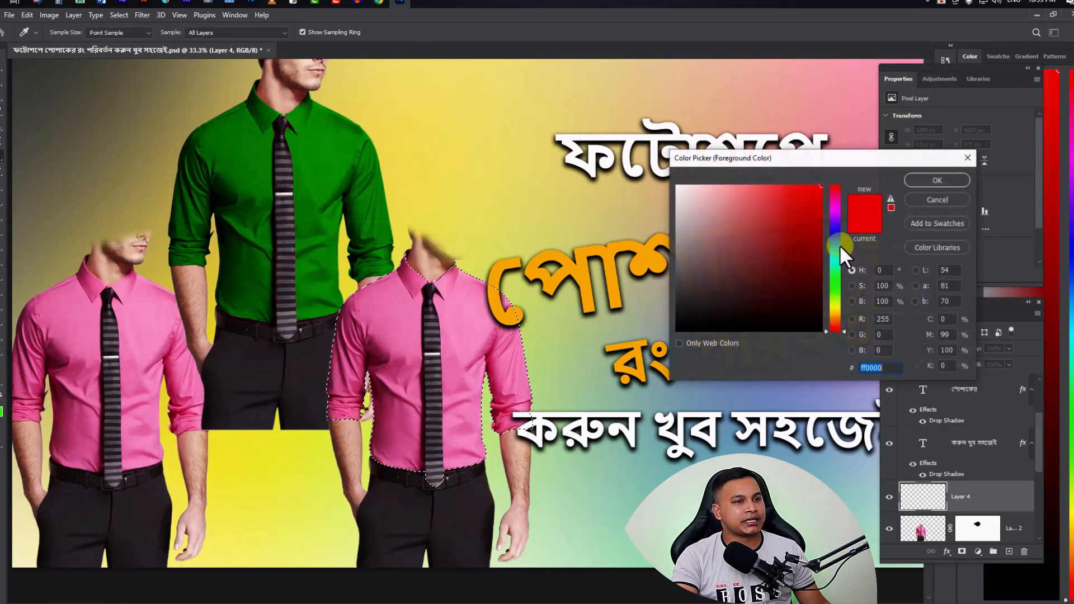
{"action": "left_click", "coordinate": [837, 254]}
{"action": "left_click", "coordinate": [810, 198]}
{"action": "left_click", "coordinate": [938, 179]}
{"action": "key", "text": "w"}
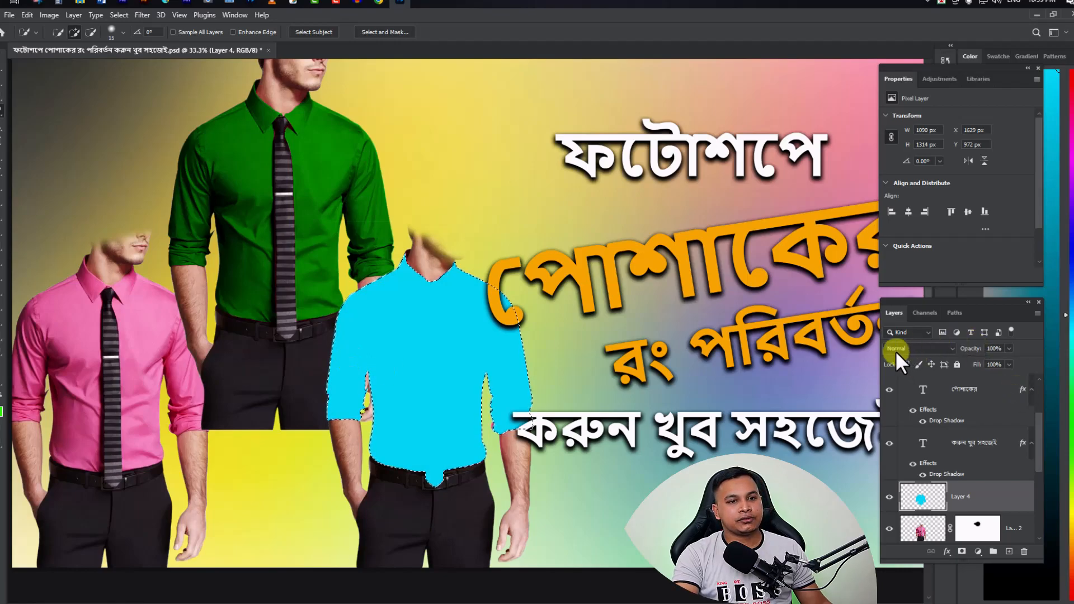
{"action": "left_click", "coordinate": [950, 348]}
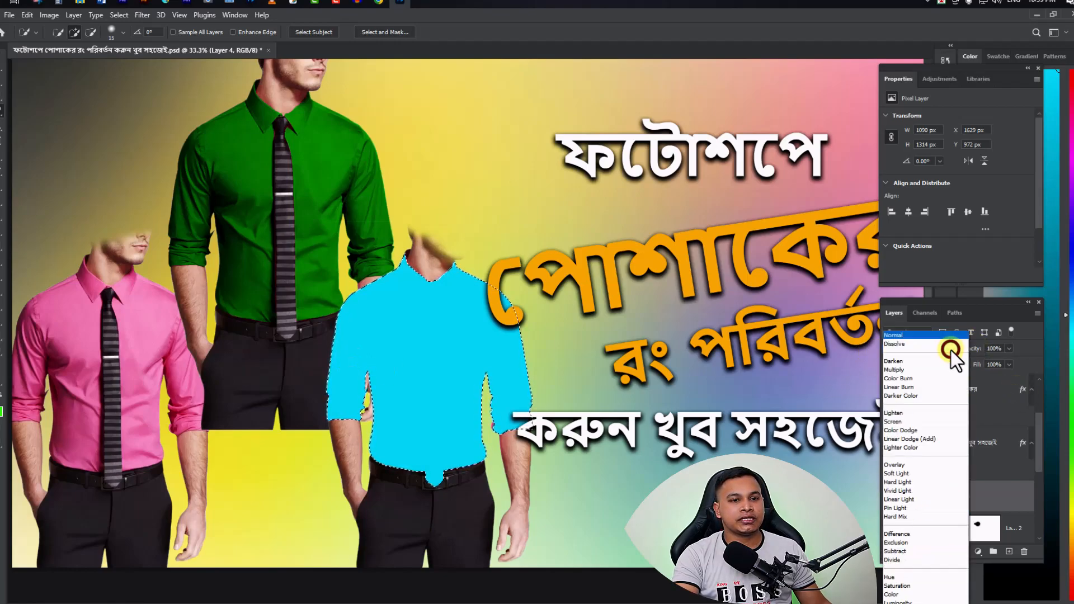
{"action": "left_click", "coordinate": [902, 370]}
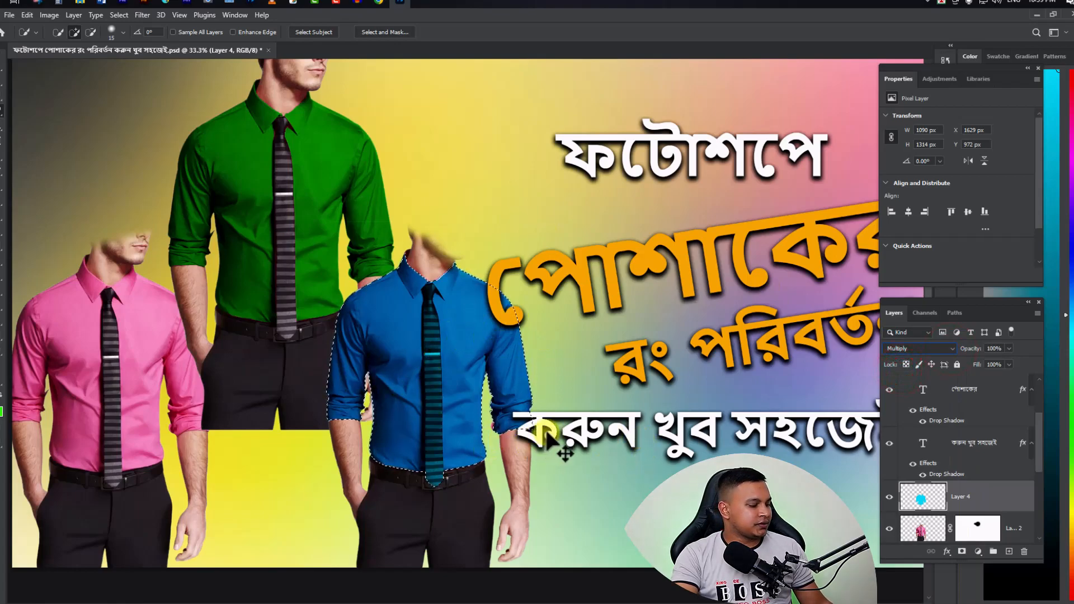
Undo the cyan fill, refill the shirt selection on Layer 4 with bright yellow in Multiply mode, and deselect.
{"action": "key", "text": "ctrl+z"}
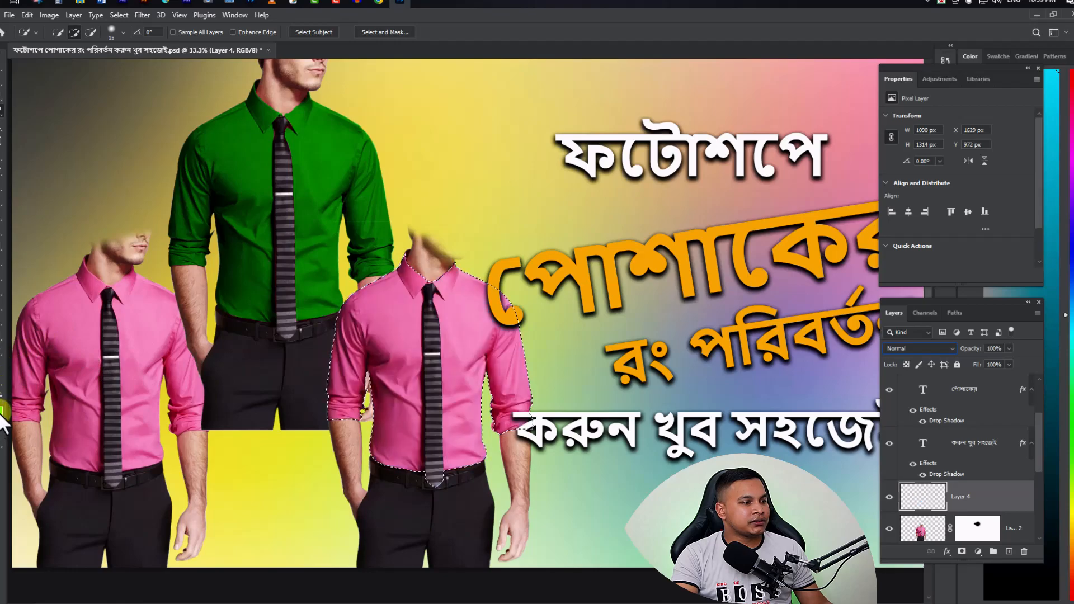
{"action": "left_click", "coordinate": [2, 402]}
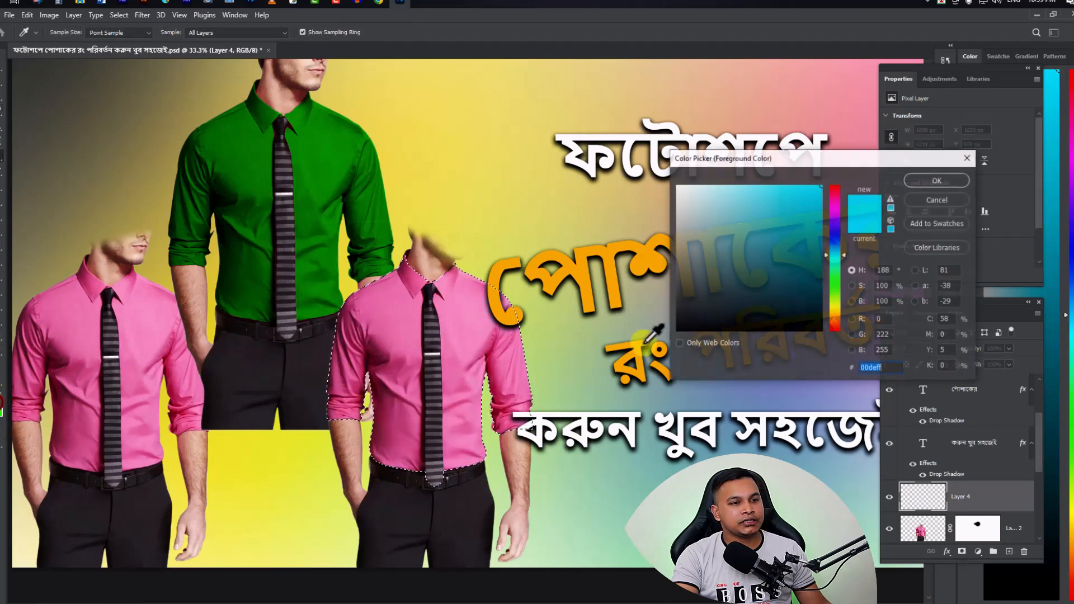
{"action": "left_click", "coordinate": [835, 305]}
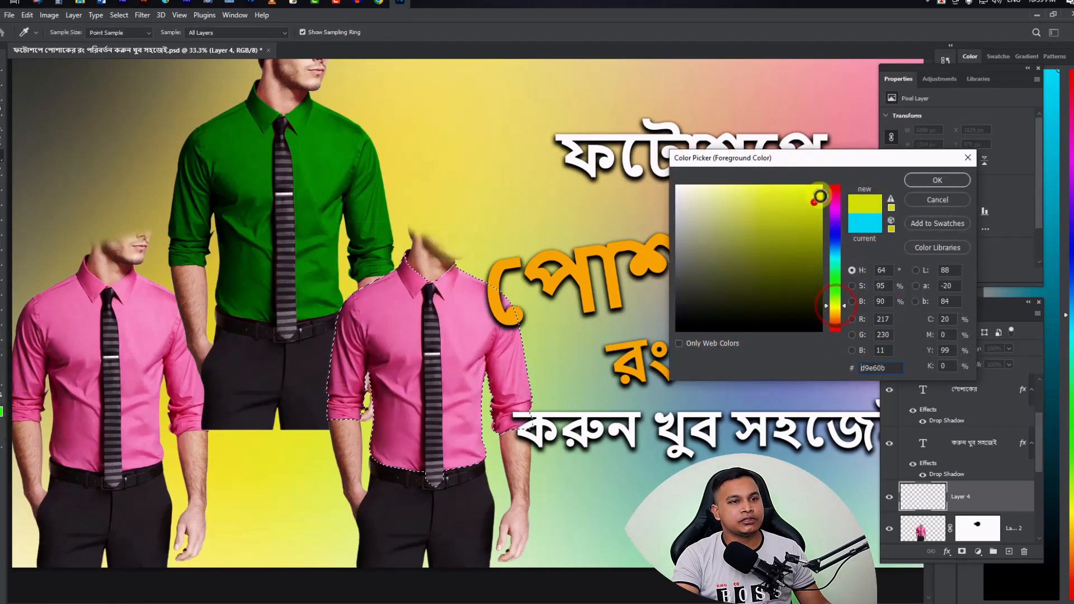
{"action": "left_click", "coordinate": [924, 181]}
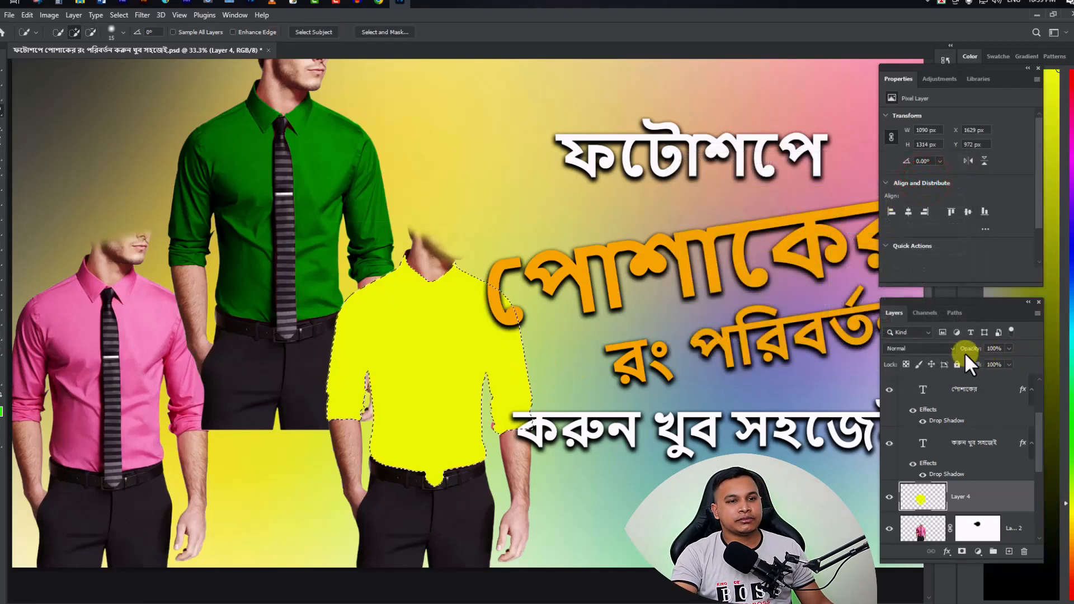
{"action": "left_click", "coordinate": [918, 349]}
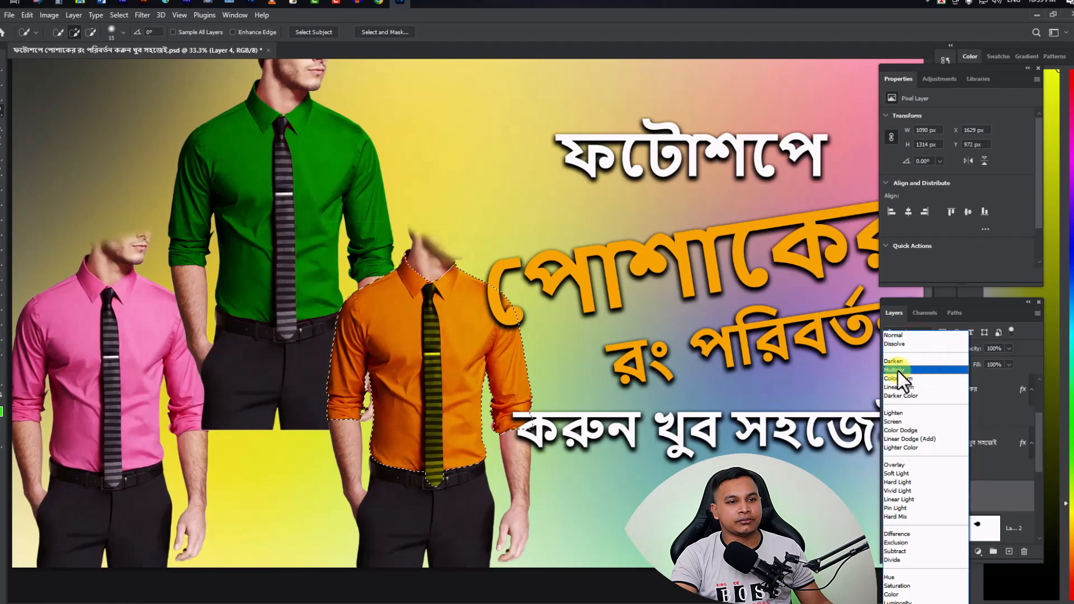
{"action": "left_click", "coordinate": [898, 370]}
{"action": "key", "text": "ctrl+d"}
Compare the recoloured shirts with the originals by hiding and reshowing Layer 4 and Layer 3 over the whole composition.
{"action": "left_click", "coordinate": [377, 337], "text": "alt"}
{"action": "left_click", "coordinate": [377, 337], "text": "alt"}
{"action": "left_click", "coordinate": [368, 286], "text": "ctrl"}
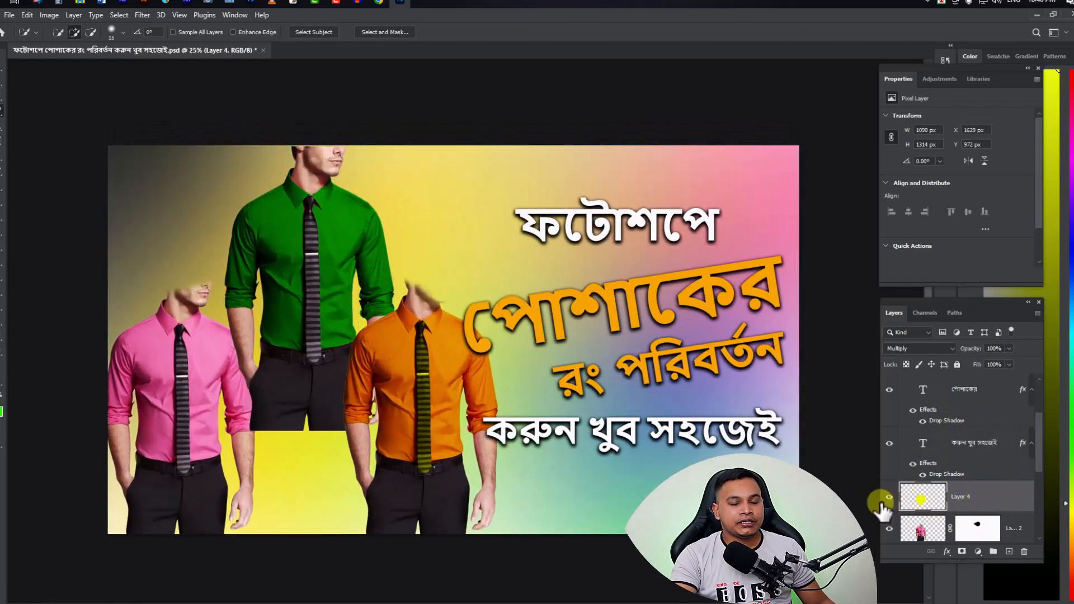
{"action": "left_click", "coordinate": [977, 501]}
{"action": "left_click", "coordinate": [890, 498]}
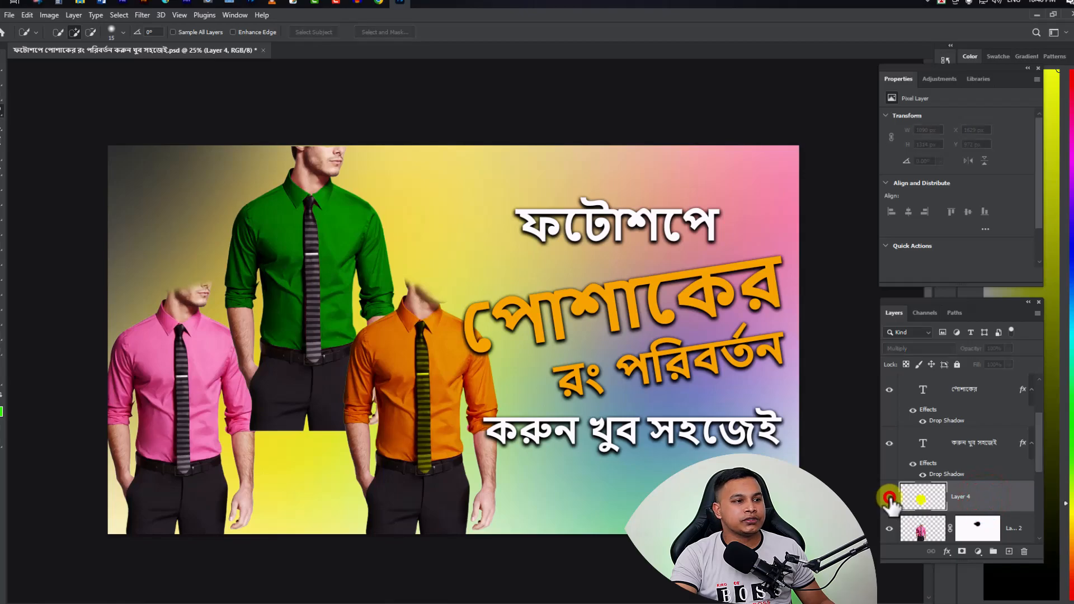
{"action": "left_click", "coordinate": [889, 498]}
{"action": "scroll", "coordinate": [889, 498], "scroll_direction": "down", "scroll_amount": 1}
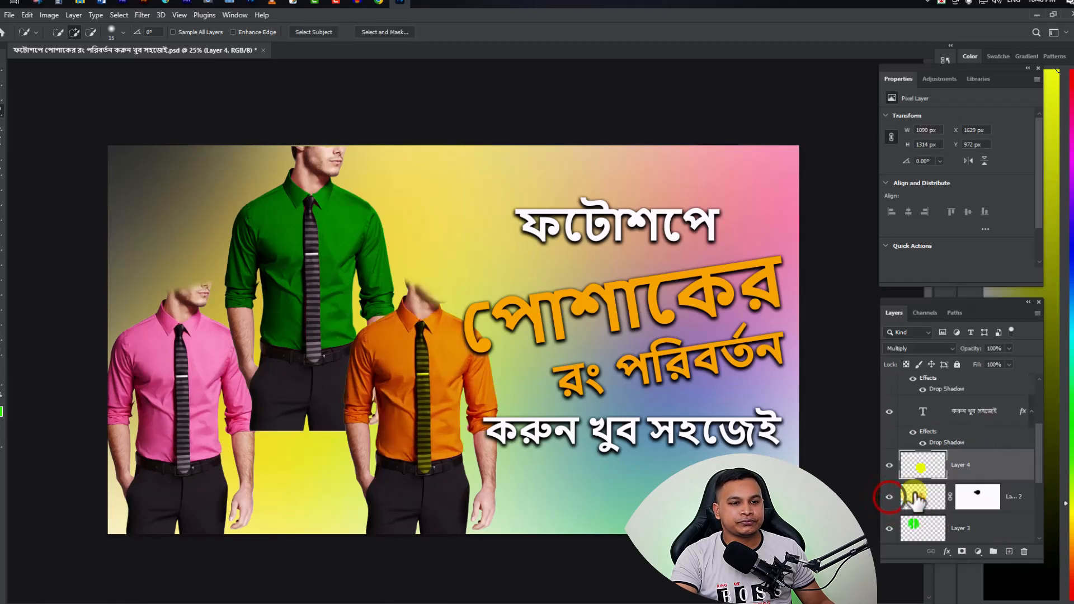
{"action": "left_click", "coordinate": [889, 528]}
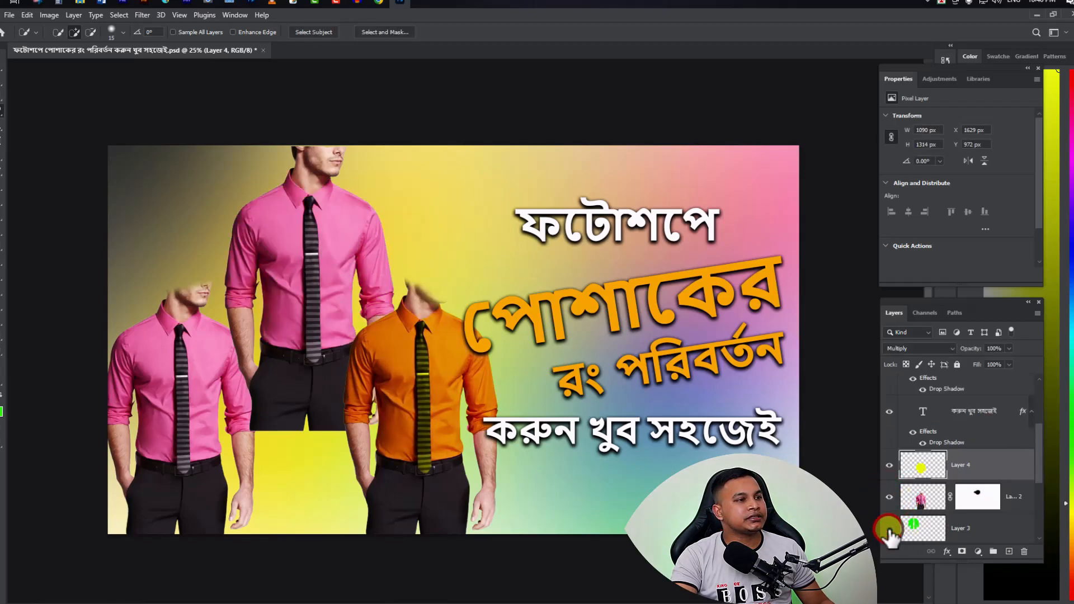
{"action": "left_click", "coordinate": [889, 528]}
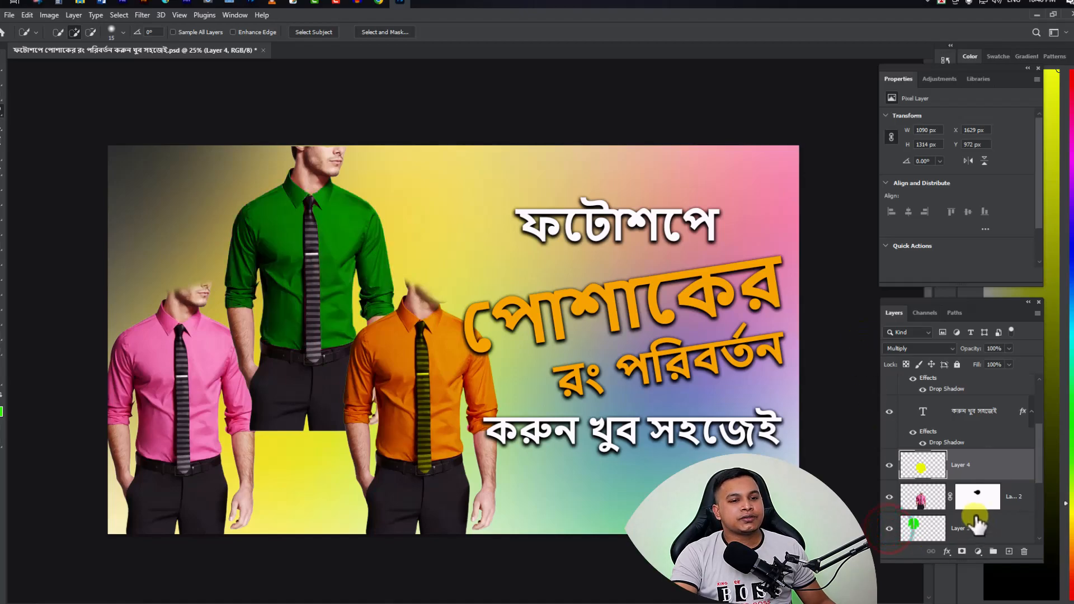
{"action": "scroll", "coordinate": [973, 518], "scroll_direction": "up", "scroll_amount": 1}
{"action": "scroll", "coordinate": [974, 518], "scroll_direction": "up", "scroll_amount": 2}
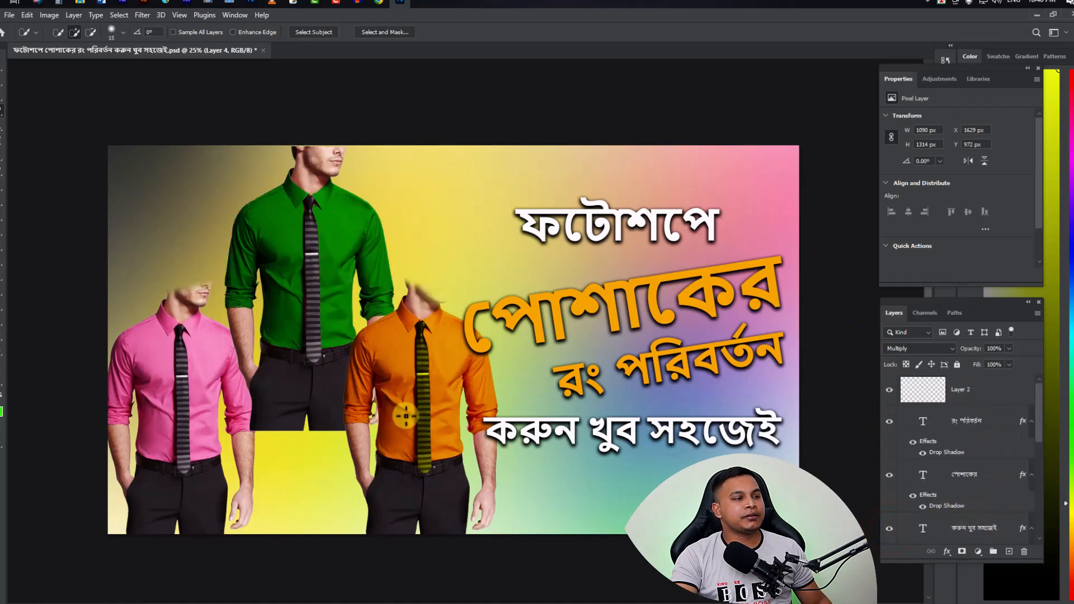
{"action": "scroll", "coordinate": [380, 405], "scroll_direction": "up", "scroll_amount": 1}
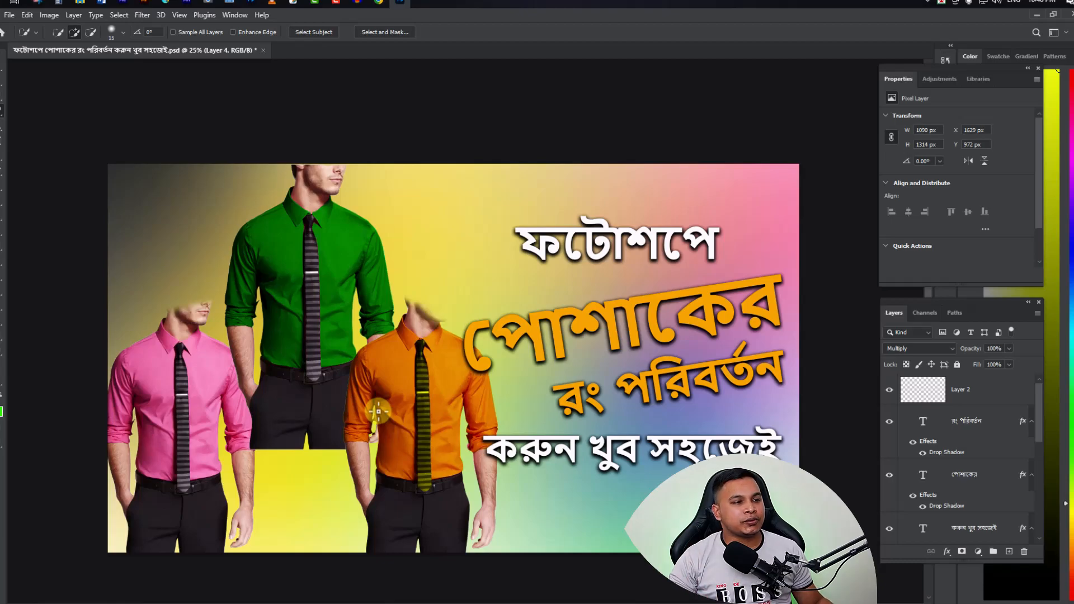